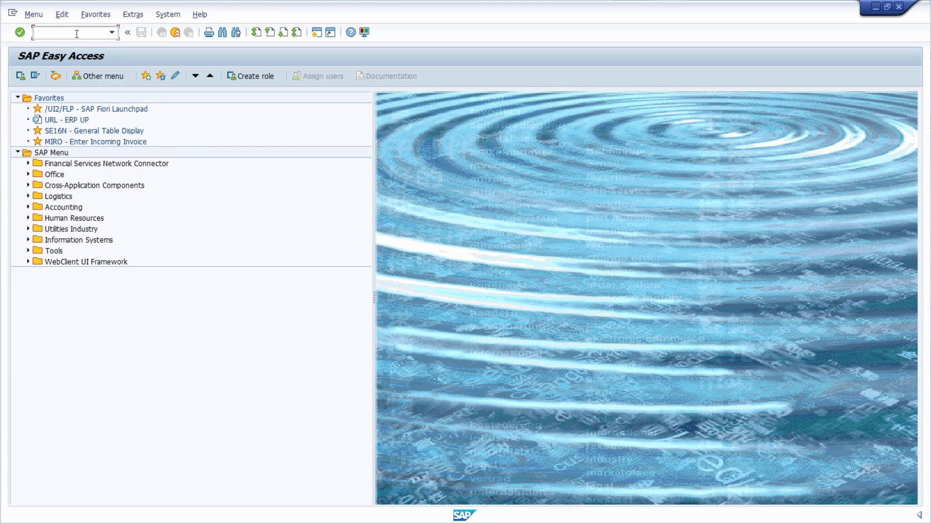
Step: Open transaction SE16N from its transaction code, and switch directly to SA38 with the /n prefix
type("se16n")
key("Return")
left_click(78, 33)
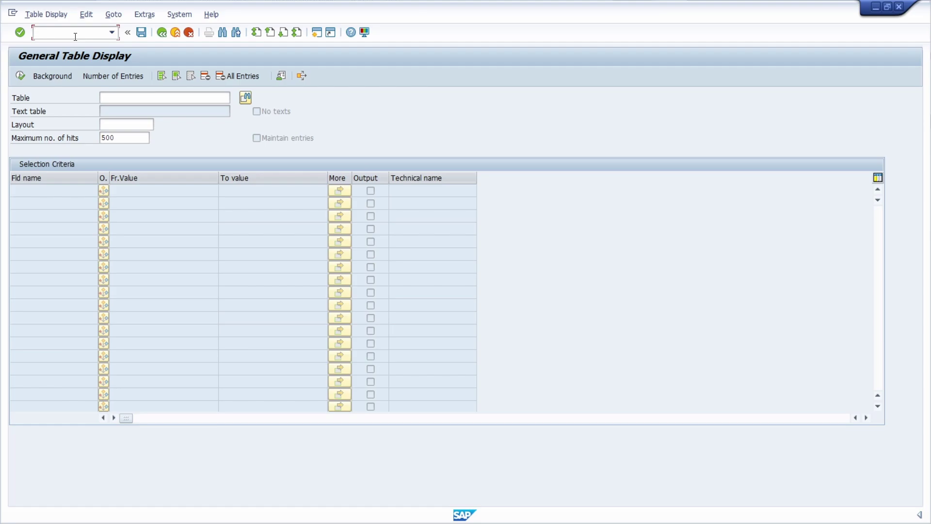
type("/nsa38")
key("Return")
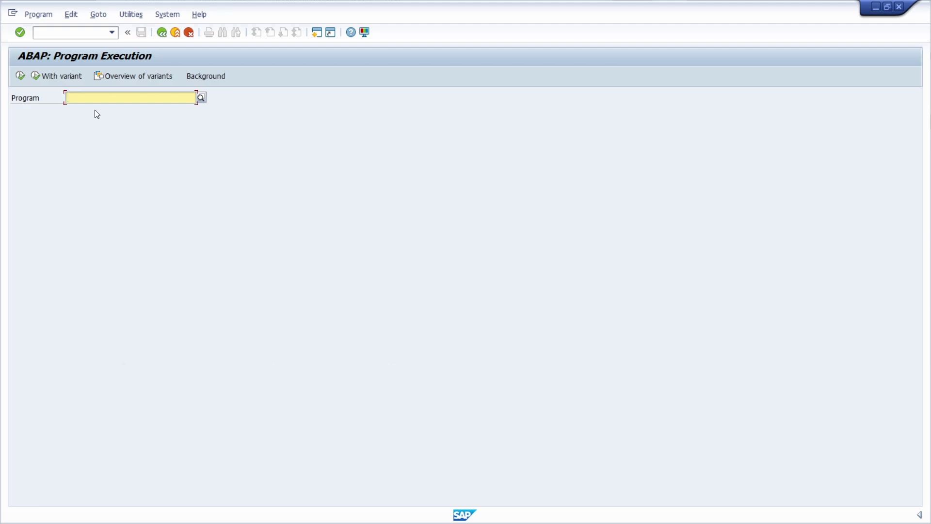
Step: Start transaction MIRO with the /n prefix, and cancel out of it
left_click(76, 34)
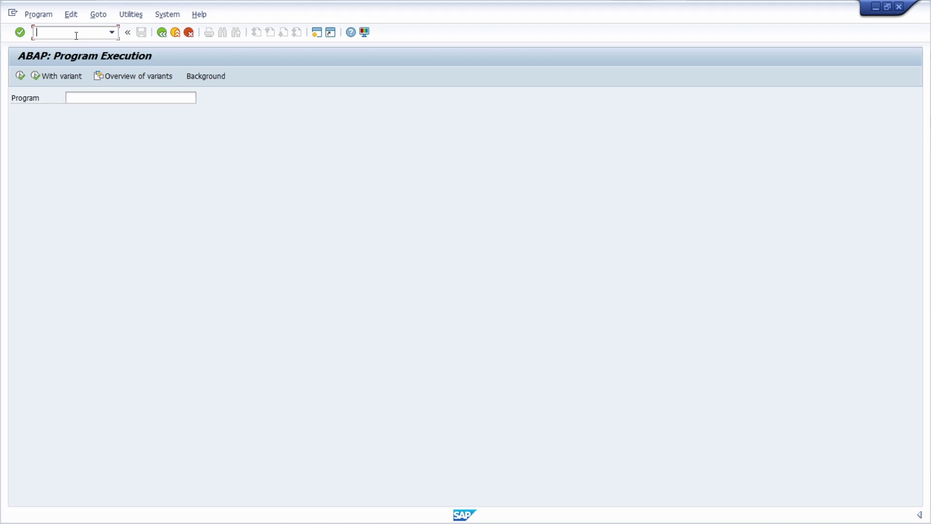
type("/nse")
key("BackSpace")
type("mi")
key("BackSpace")
key("BackSpace")
key("BackSpace")
type("miro")
key("Return")
key("Escape")
Step: Open the Data Browser with transaction code /nse16
left_click(75, 32)
type("/nse16")
key("Return")
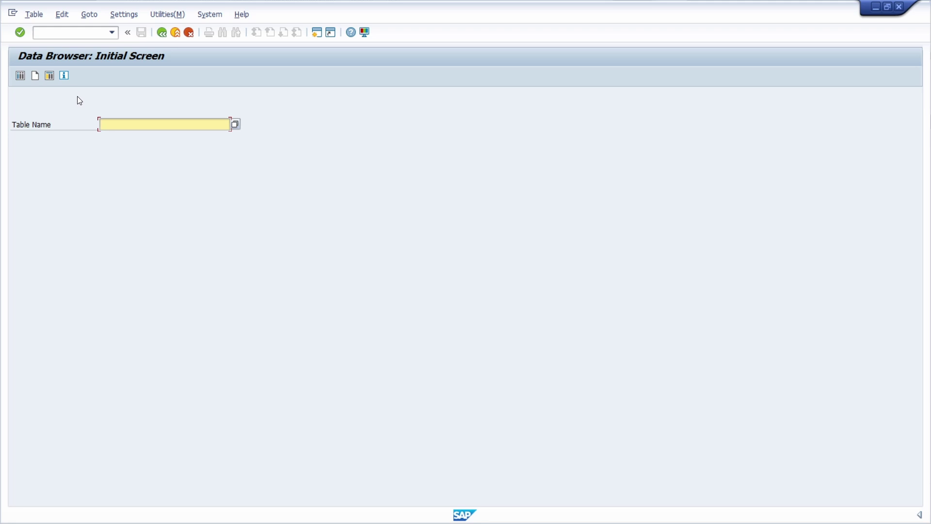
Step: Open transaction SE16T, and widen the function tree and its Functions column so the entries are readable
left_click(62, 33)
type("/nSE16T")
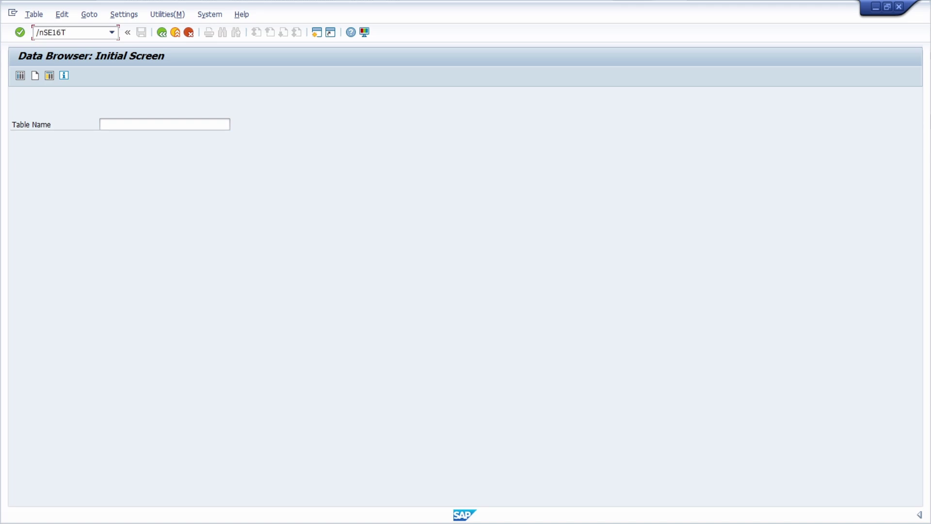
key("Return")
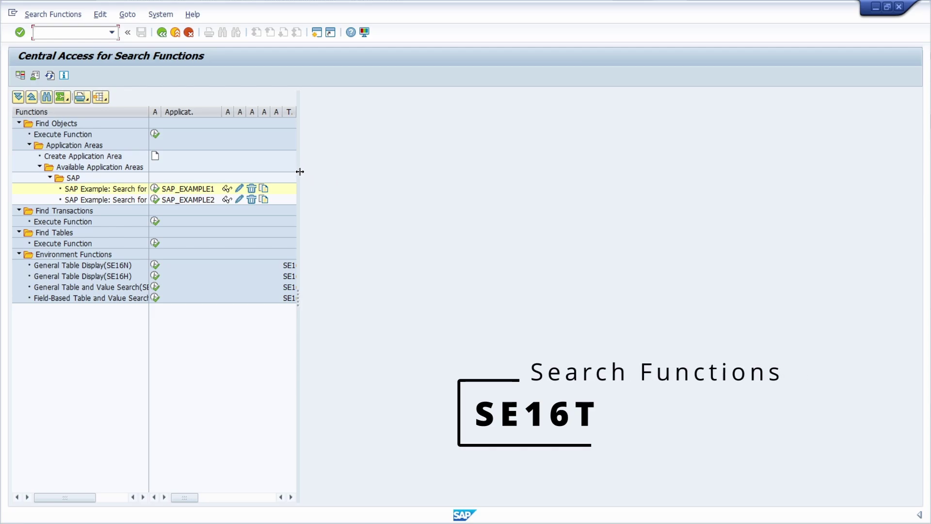
left_click_drag(300, 172, 414, 172)
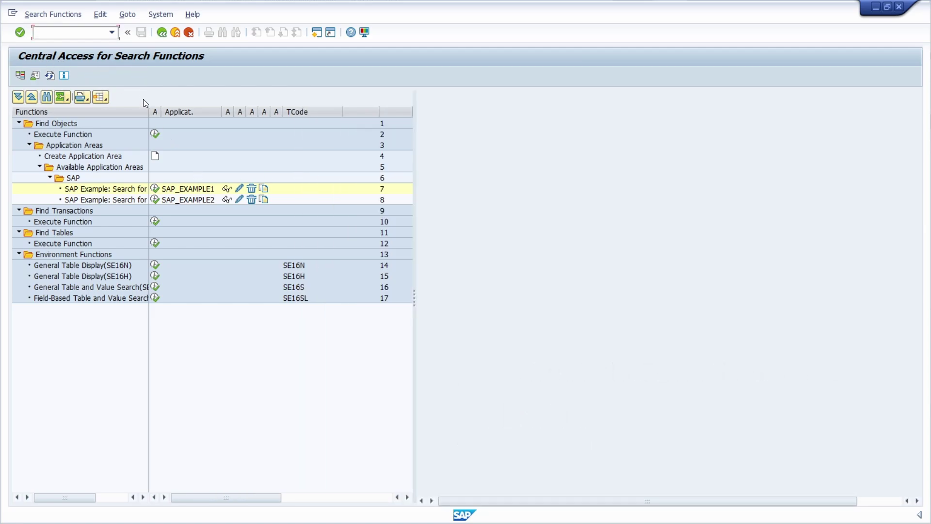
left_click_drag(149, 112, 210, 112)
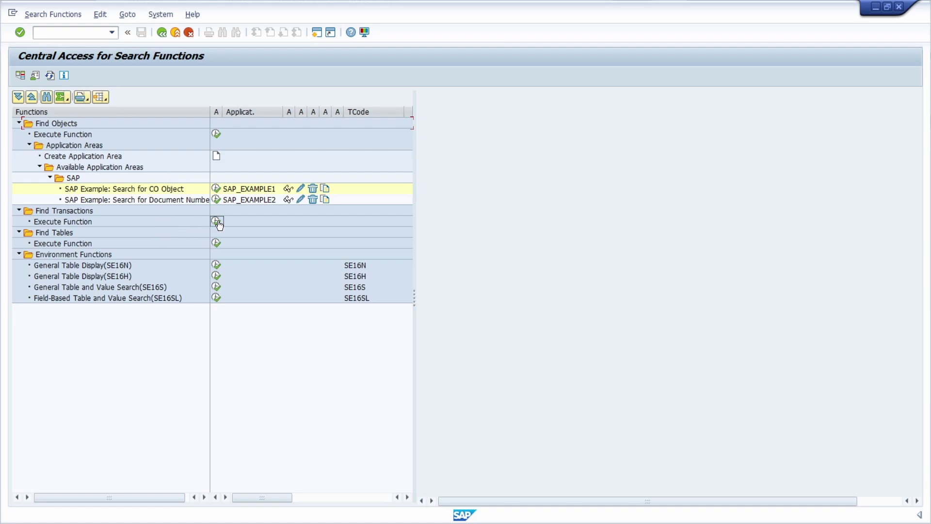
Step: Search the transactions for "Display Purchase Order" with the Find Transactions function, and start ME23N from the results
left_click(216, 221)
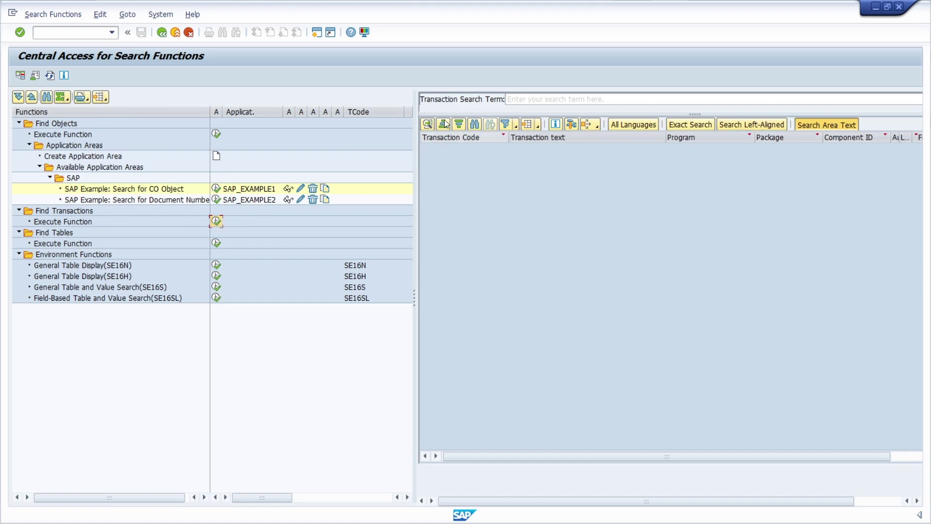
left_click(534, 101)
type("Display ")
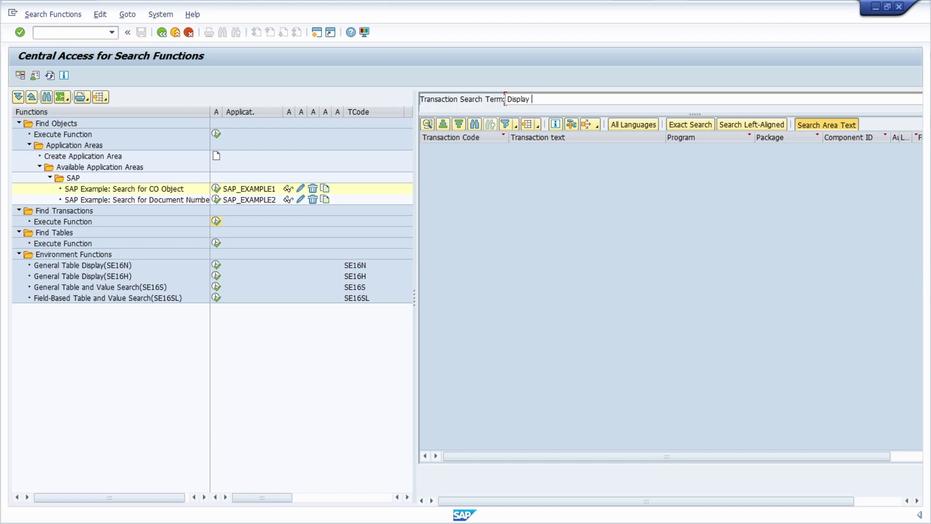
type("Purchase Order")
key("Return")
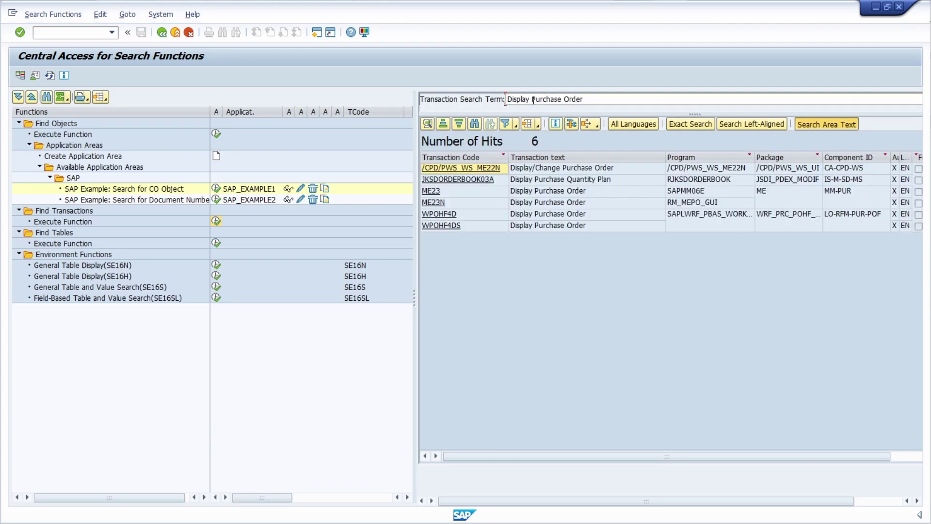
left_click(498, 157)
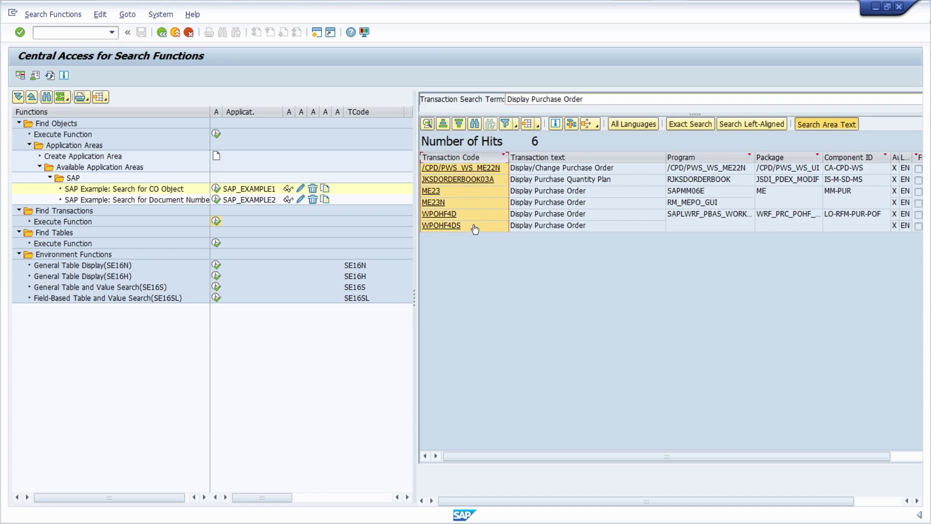
left_click(436, 203)
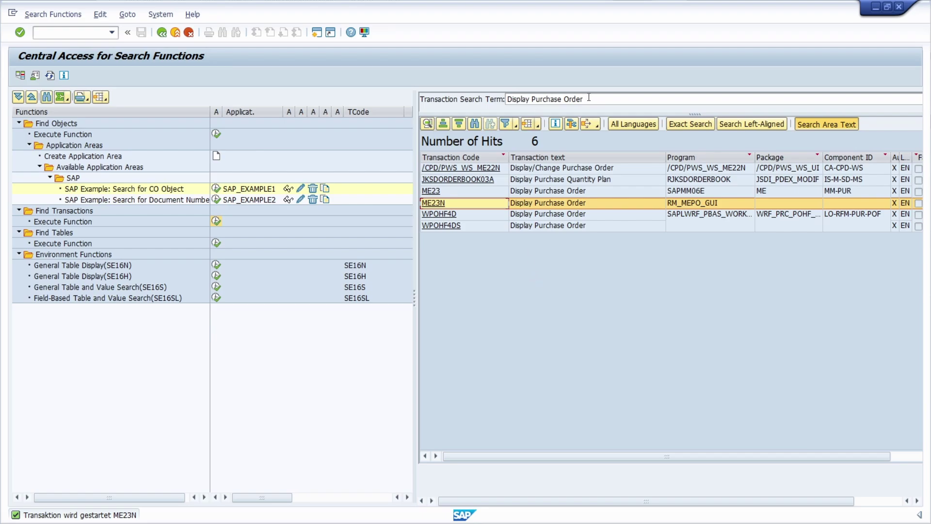
Step: Search the transactions for "Change Purchase Order" instead
double_click(517, 99)
type("Change")
key("Return")
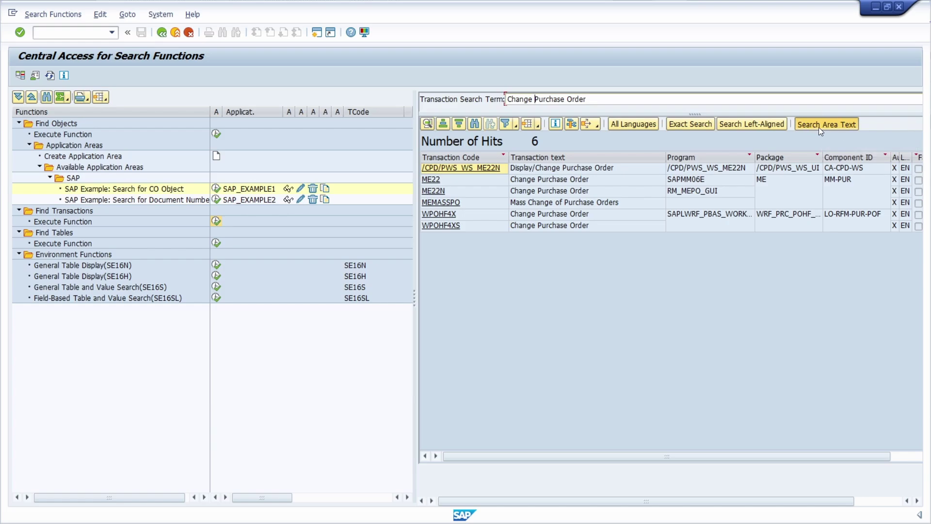
Step: Try the left-aligned and exact search options on the "Change Purchase Order" search, and switch them off again
left_click(750, 127)
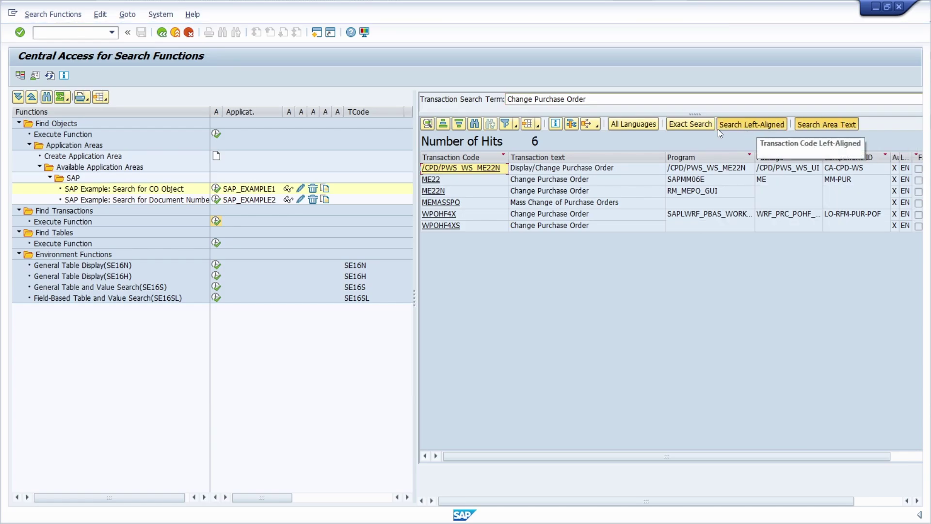
left_click(695, 128)
left_click(624, 127)
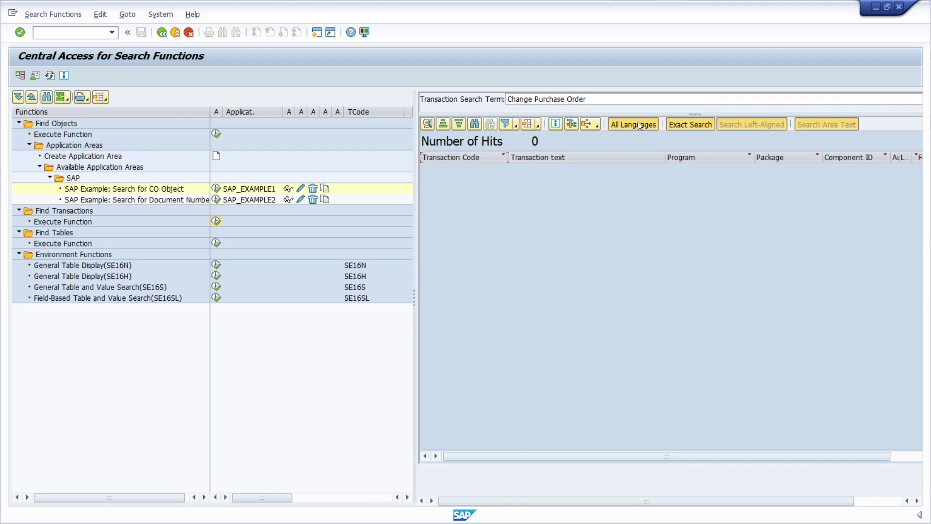
left_click(687, 127)
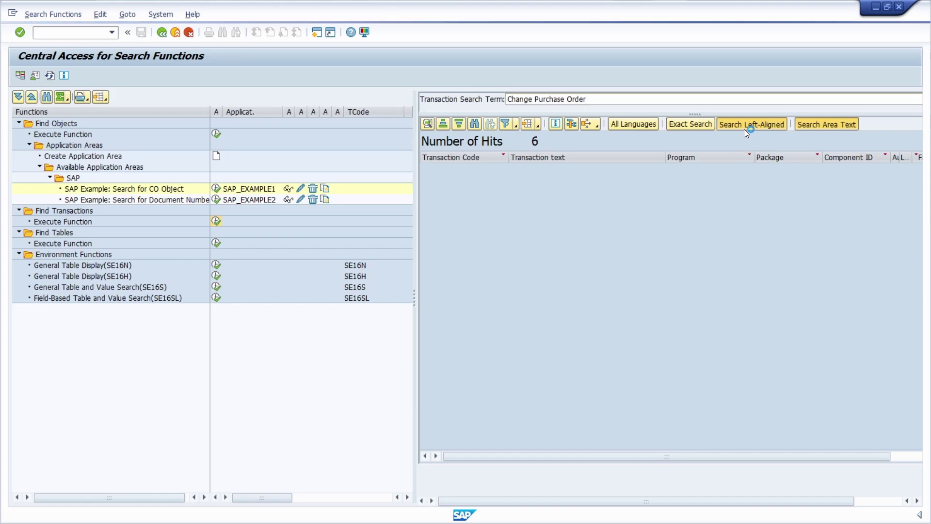
left_click(745, 127)
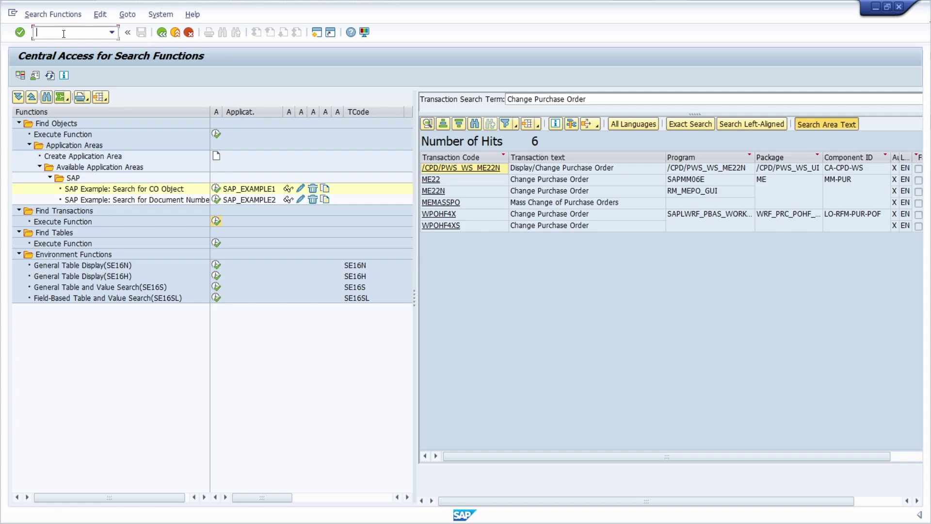
Step: Open transaction SE16N and load the selection criteria of table TSTC
type("/nse16n")
key("Return")
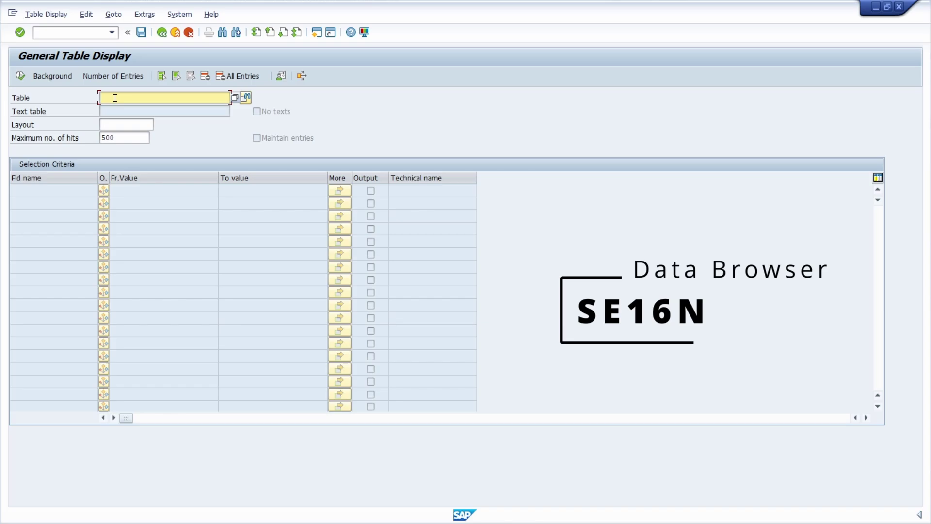
type("TSTC")
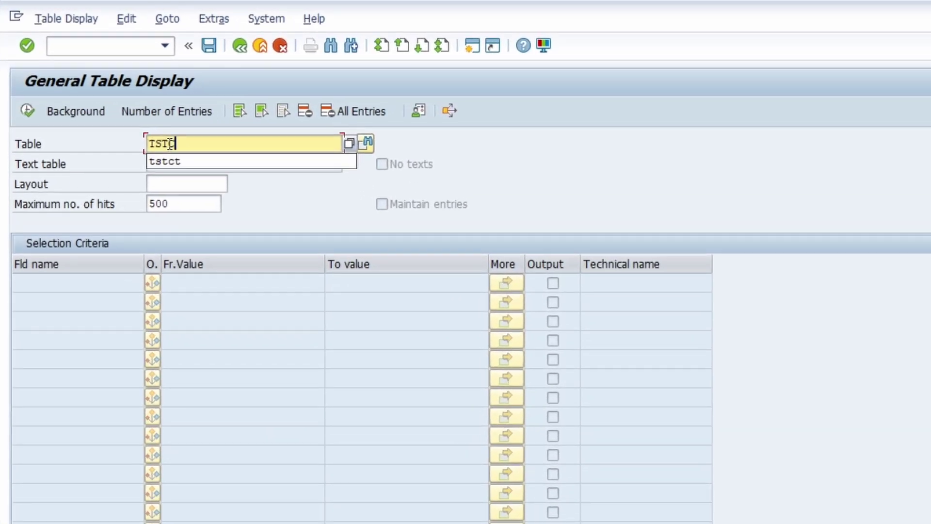
key("Return")
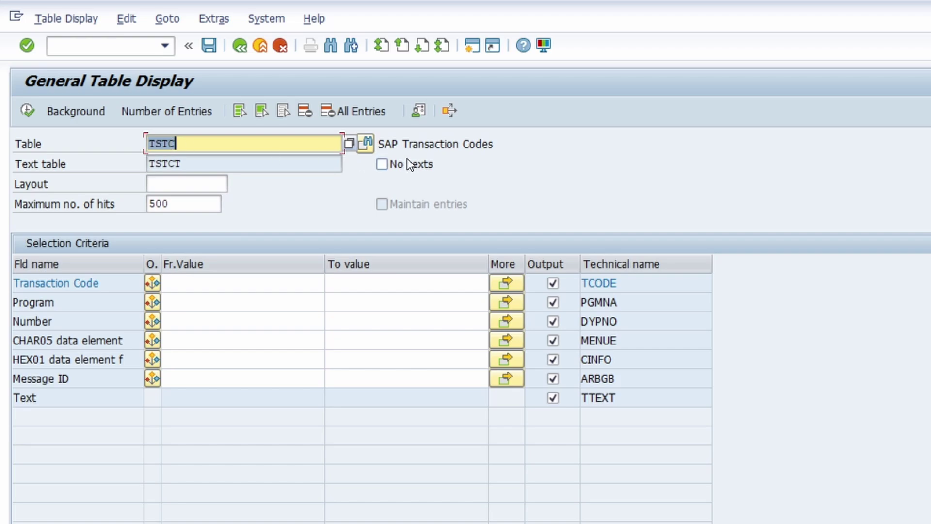
Step: Copy the name of the associated text table TSTCT and load it as the table to display
left_click(571, 141)
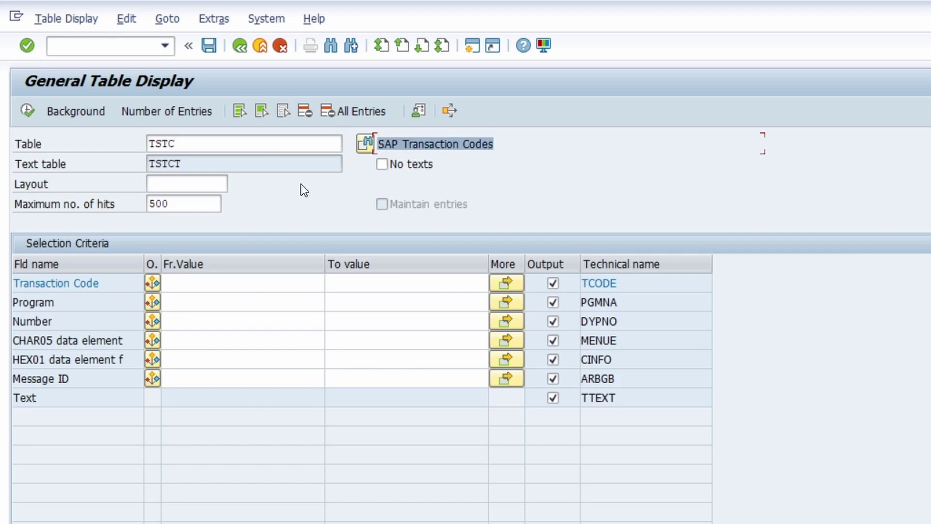
left_click(216, 161)
key("ctrl+c")
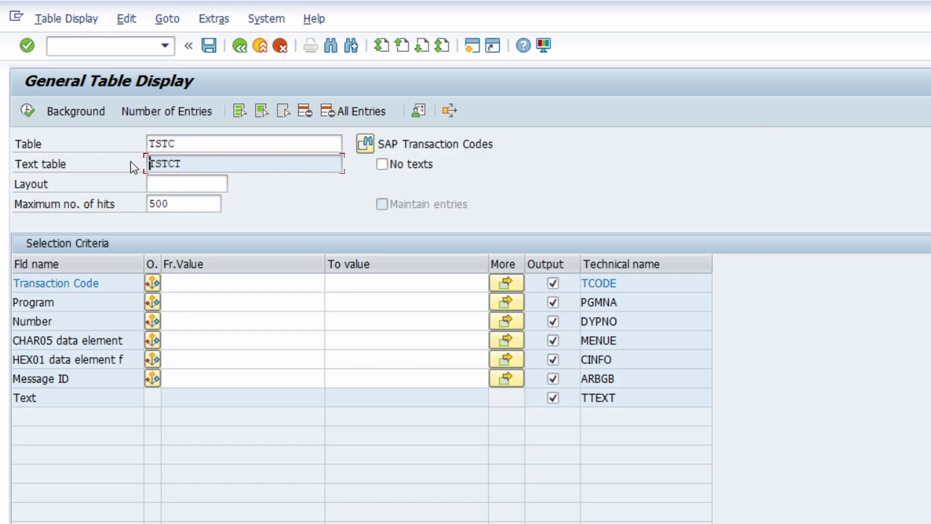
double_click(191, 144)
key("ctrl+v")
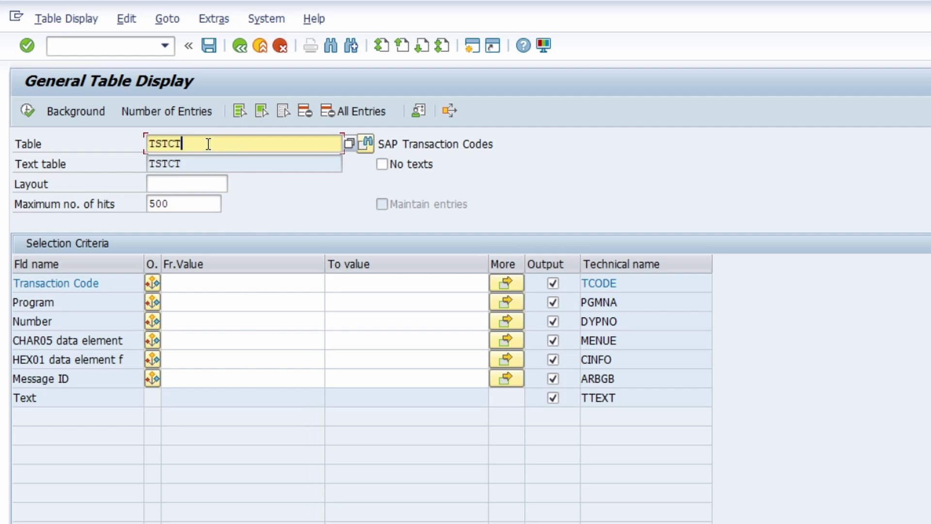
key("Return")
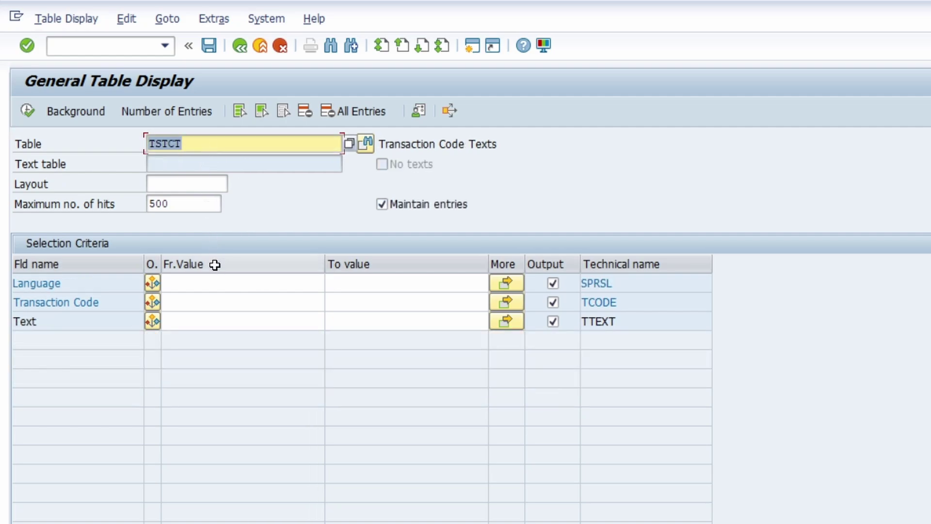
Step: Filter TSTCT by language EN and text *Display Purchase Order*, and run the selection
left_click(216, 284)
type("EN")
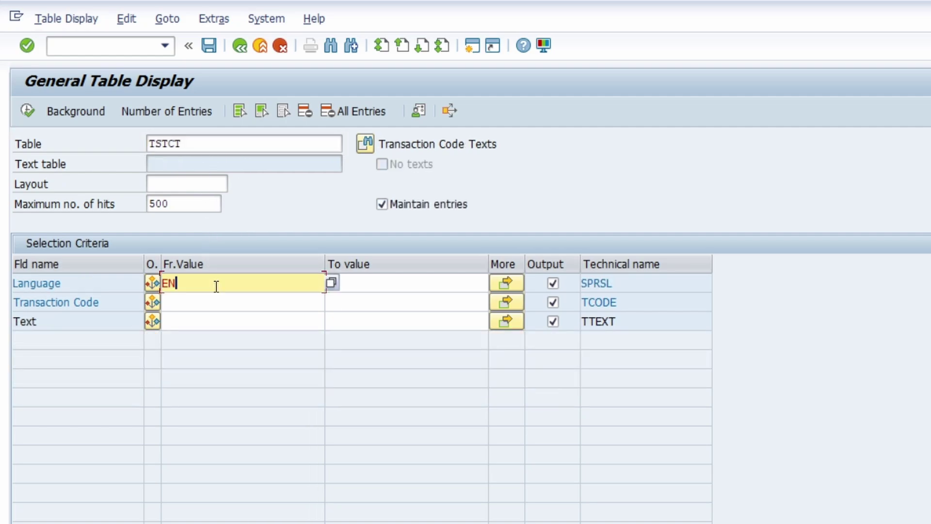
left_click(206, 321)
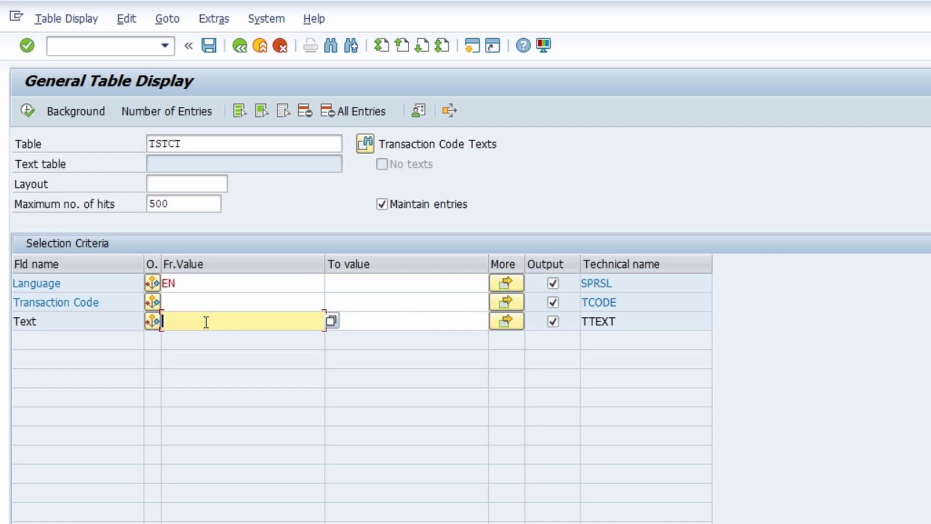
type("*Display Purchase Order*")
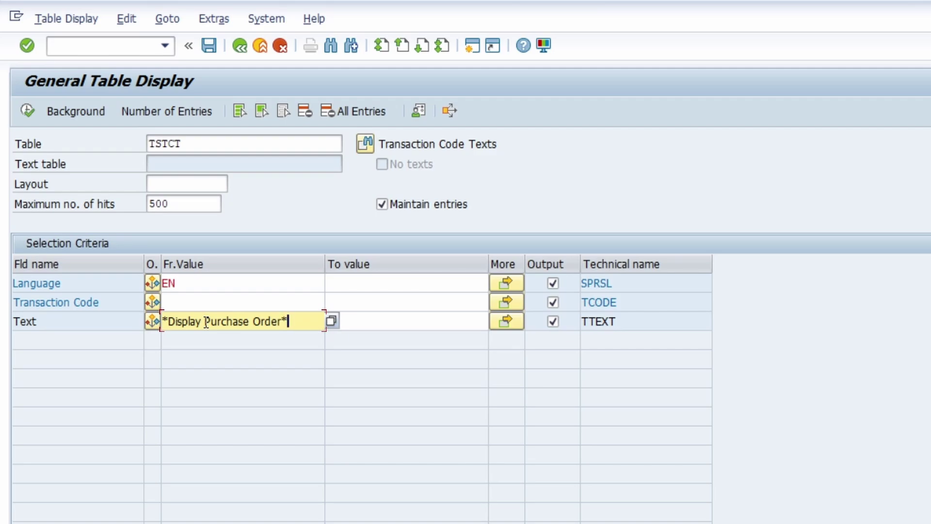
left_click_drag(162, 323, 169, 323)
key("F8")
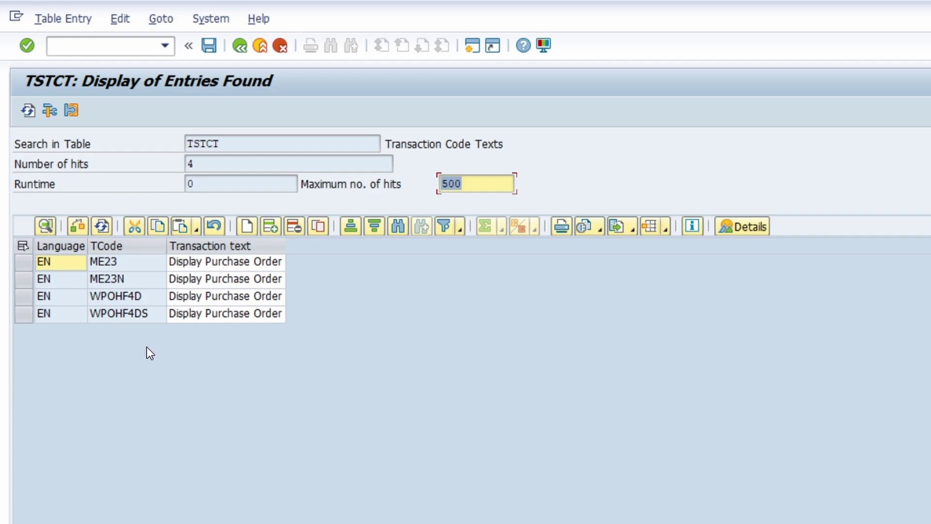
Step: Point out the ME23N entry in the results and return to the selection criteria
left_click(32, 279)
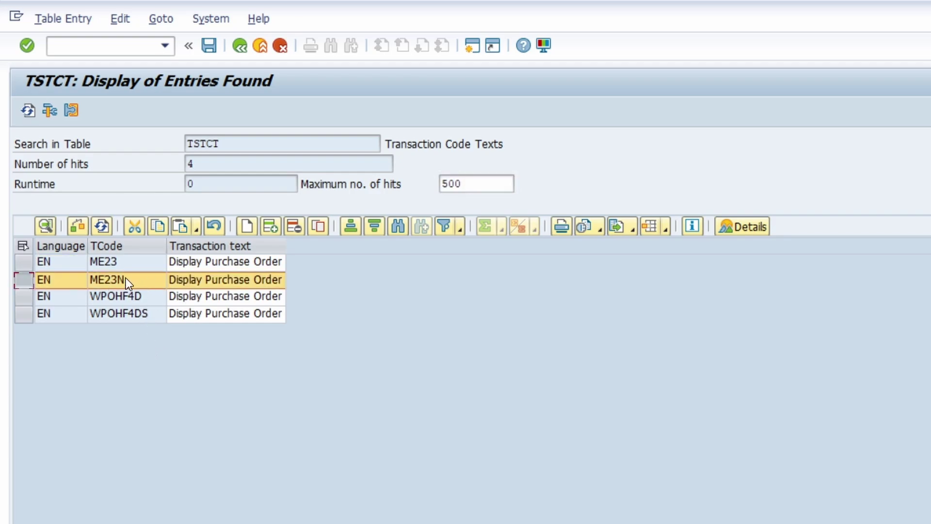
left_click(156, 281)
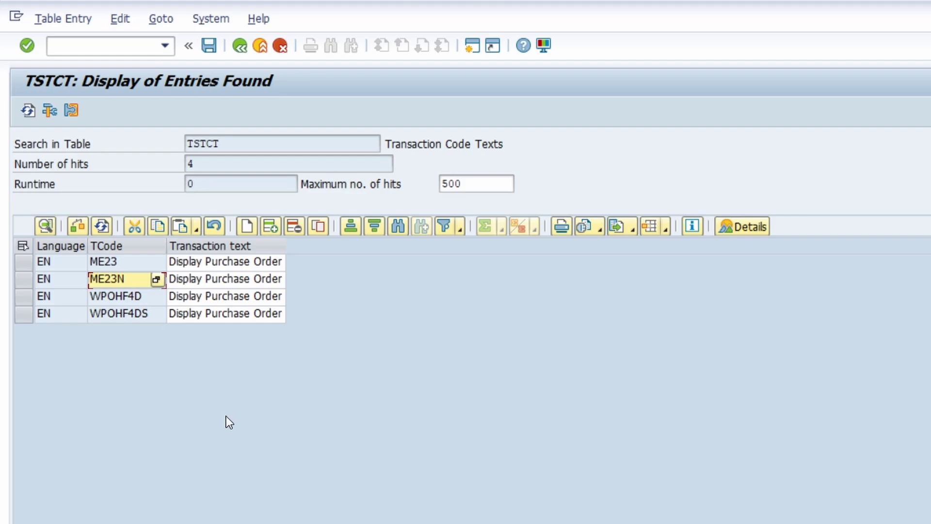
key("F3")
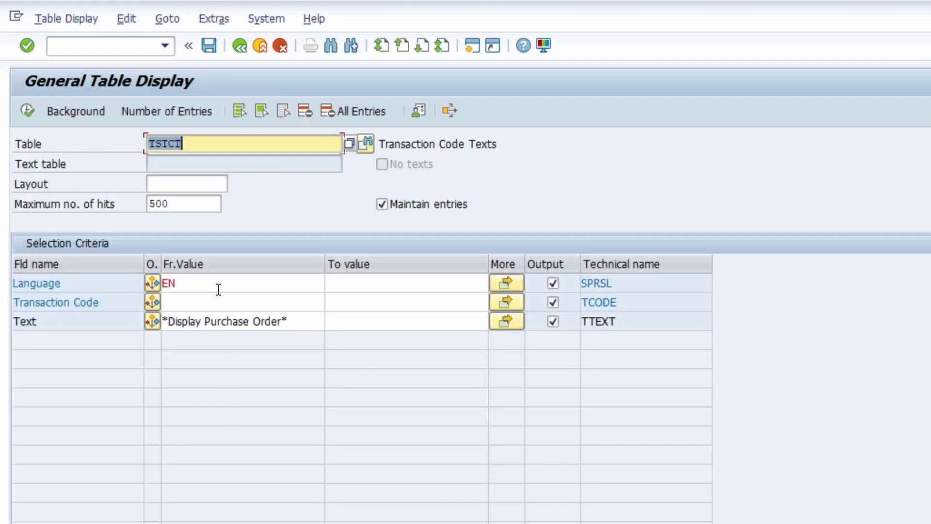
Step: Set the TSTCT language filter to DE and point out the table name and the *Display Purchase Order* text filter
double_click(208, 278)
type("DE")
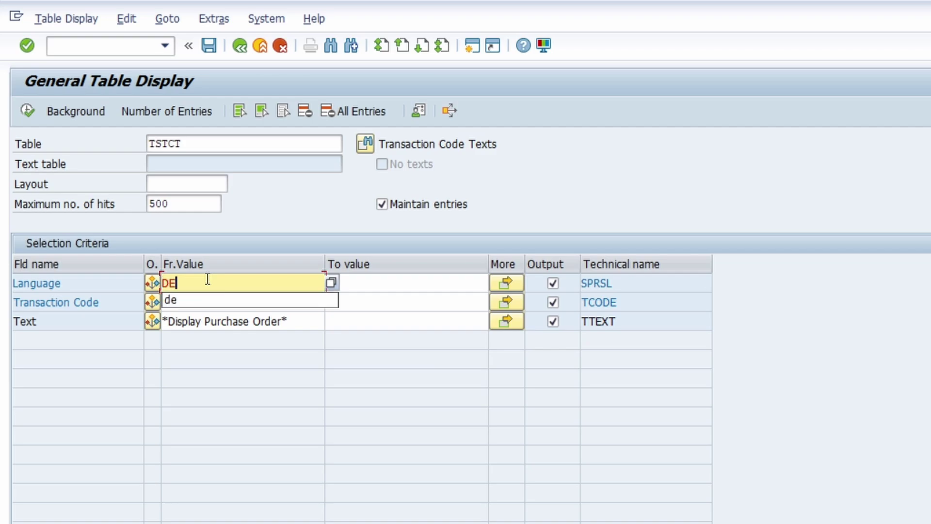
double_click(196, 145)
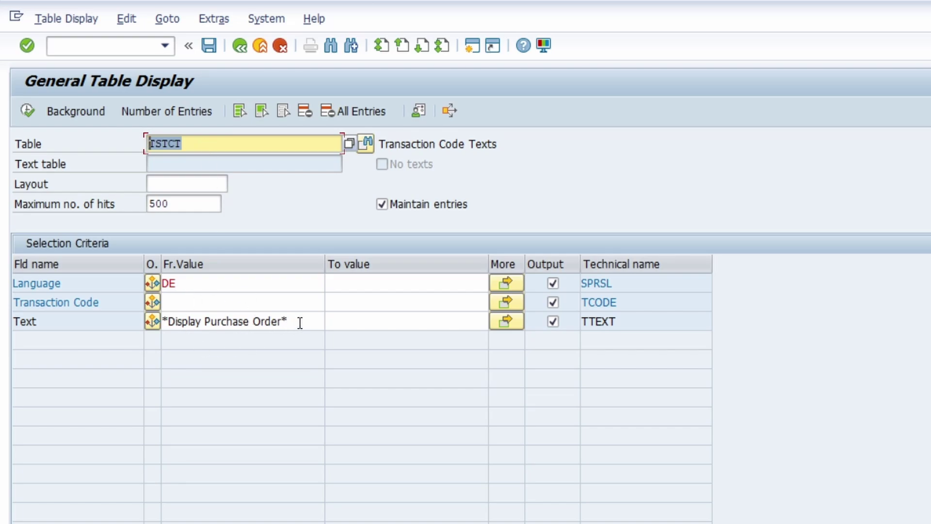
double_click(199, 316)
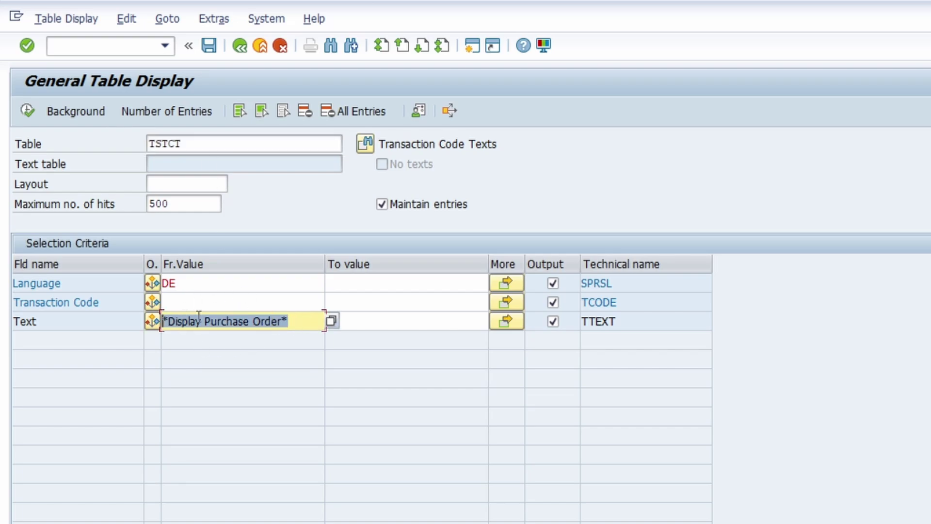
Step: Leave the table display and open transaction SE93
left_click(124, 49)
type("/nse93")
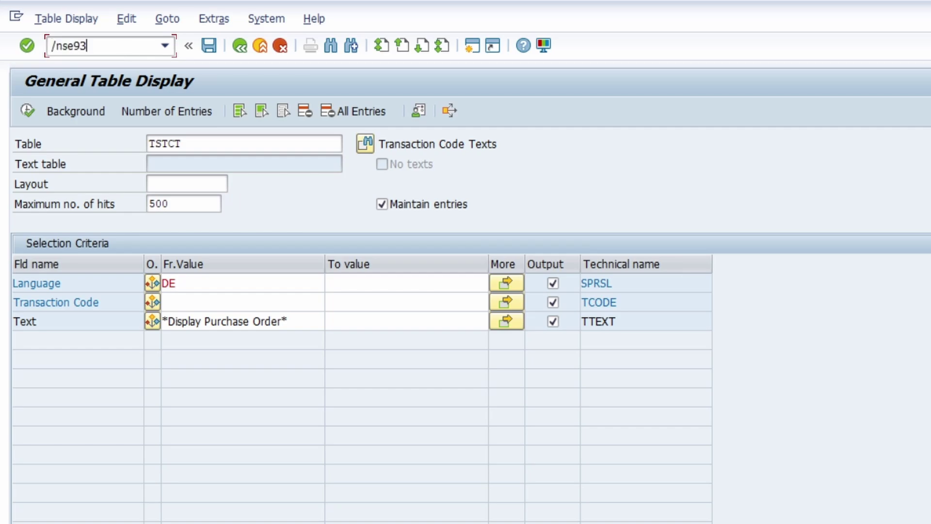
key("Return")
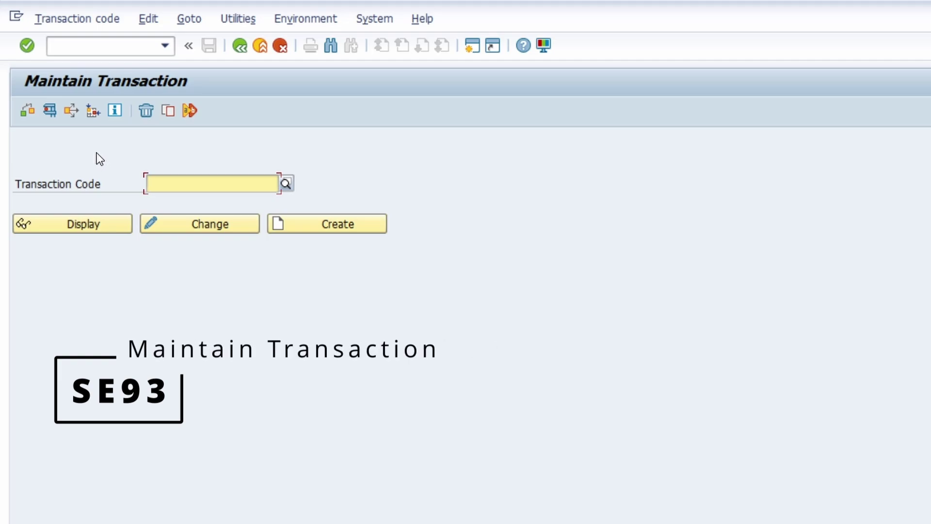
Step: Search for transactions with the short description *Display Purchase Order* and close the hit list after viewing it
left_click(285, 184)
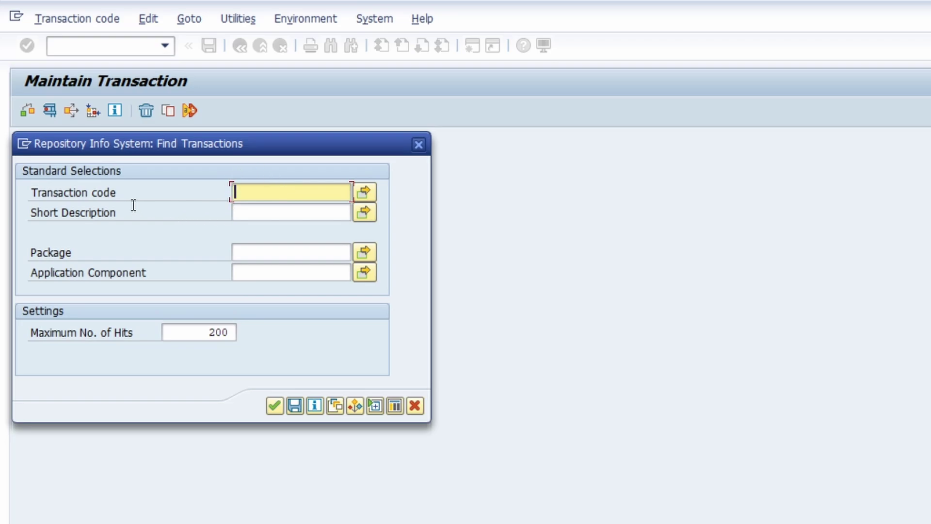
left_click(280, 212)
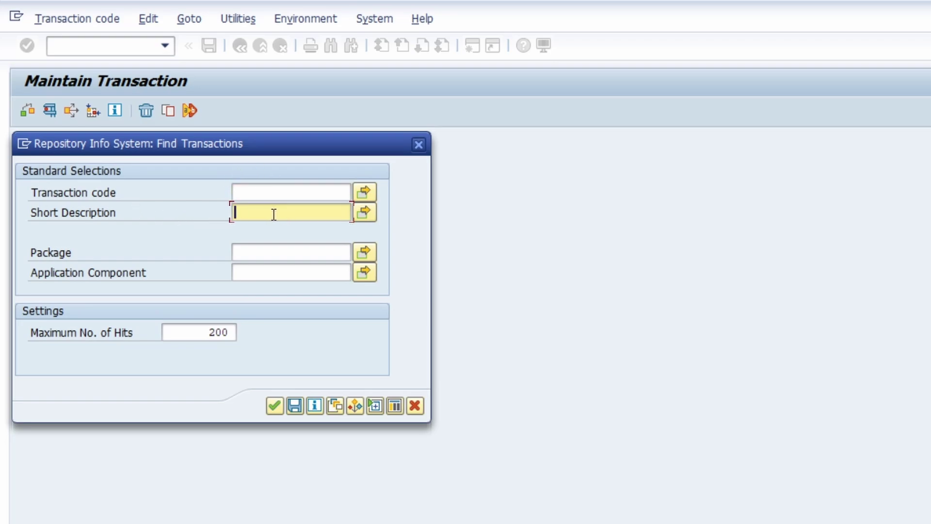
left_click_drag(272, 142, 274, 253)
left_click(265, 324)
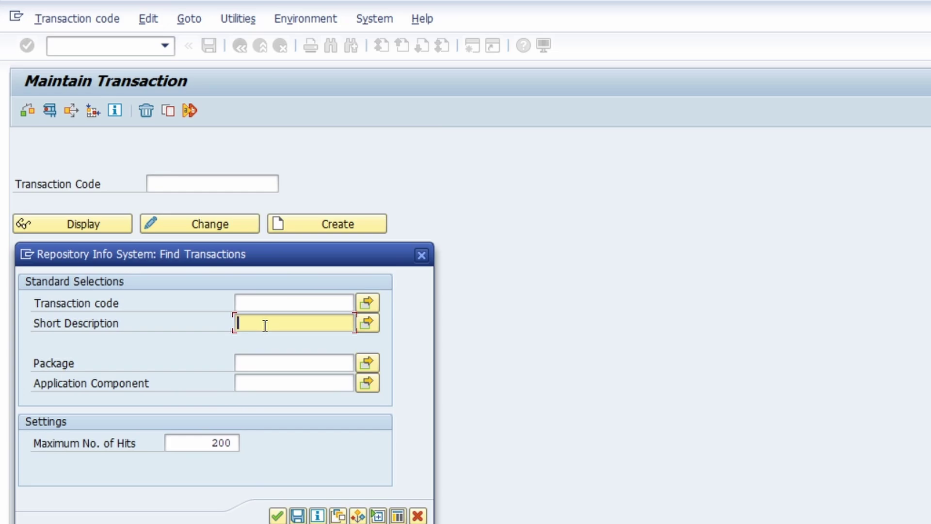
type("*Display Purchase Order*")
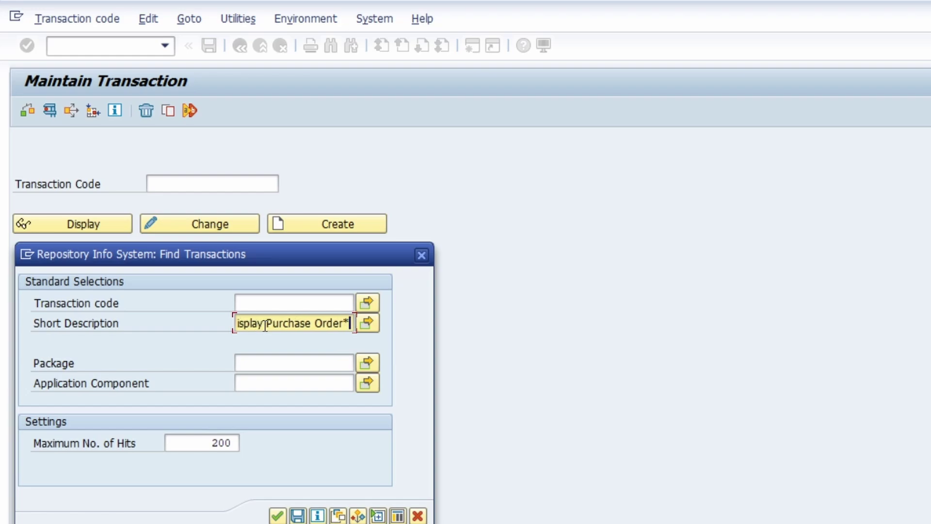
left_click(277, 516)
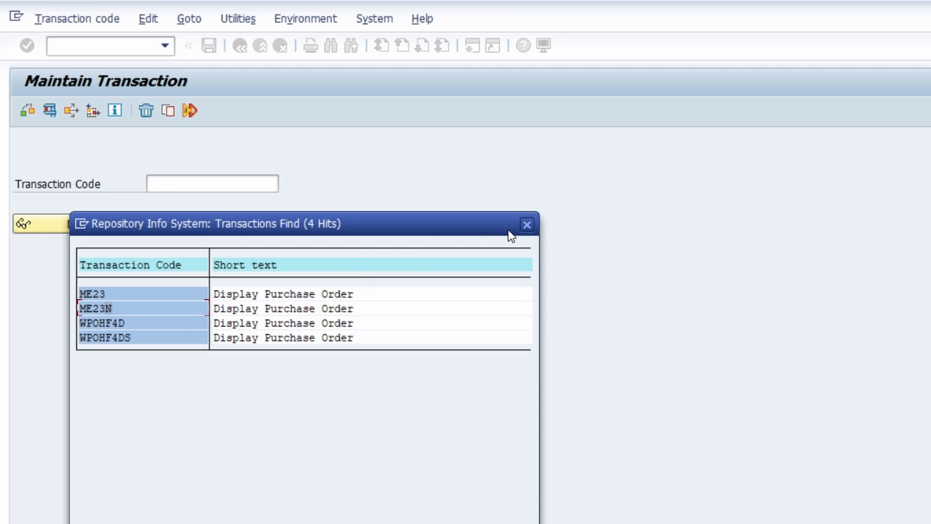
left_click(526, 224)
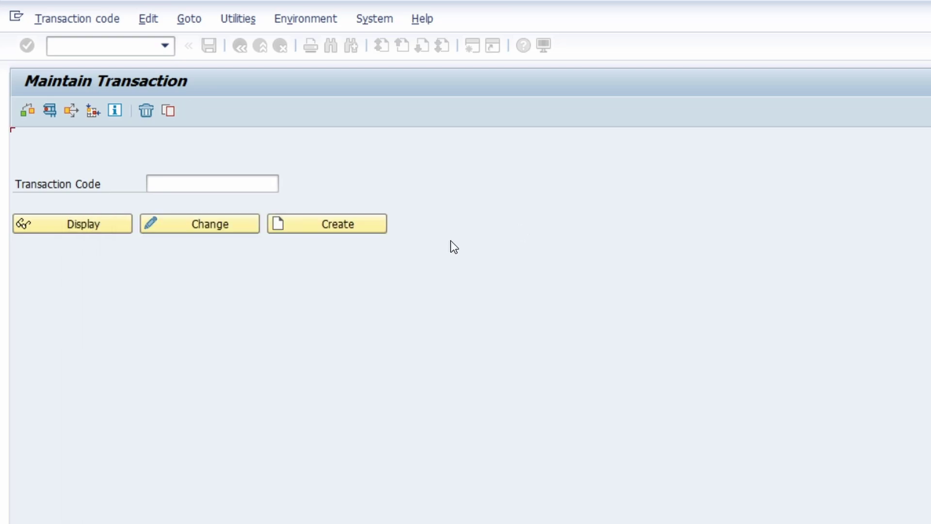
Step: Switch from Maintain Transaction to transaction SEARCH_SAP_MENU
left_click(91, 44)
type("/")
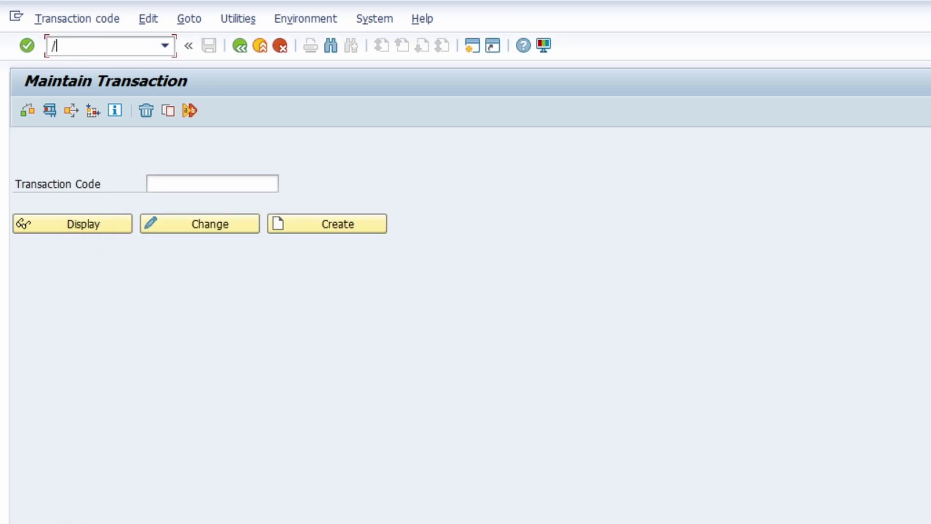
type("nsearch_sap_menu")
key("Return")
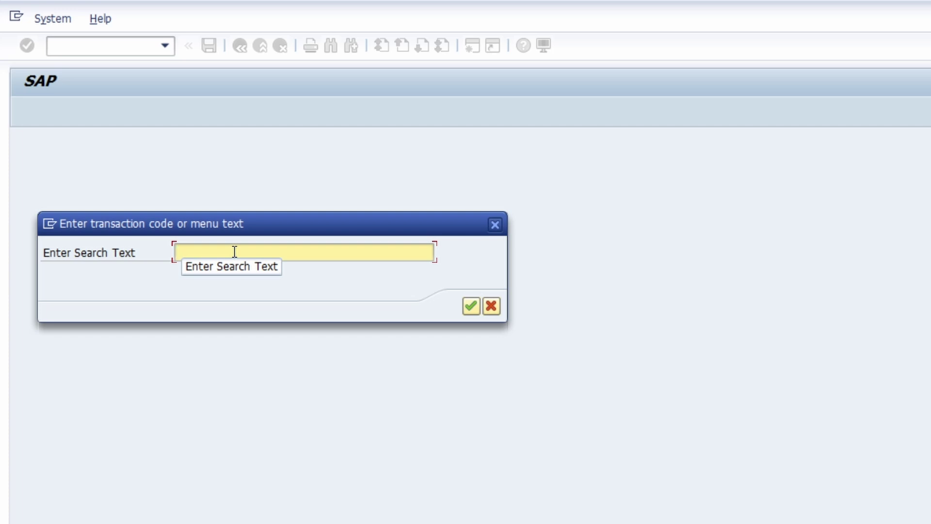
Step: Search the SAP menu for the text Purchase Order and look through the Transaction Code column of the results
type("Pur")
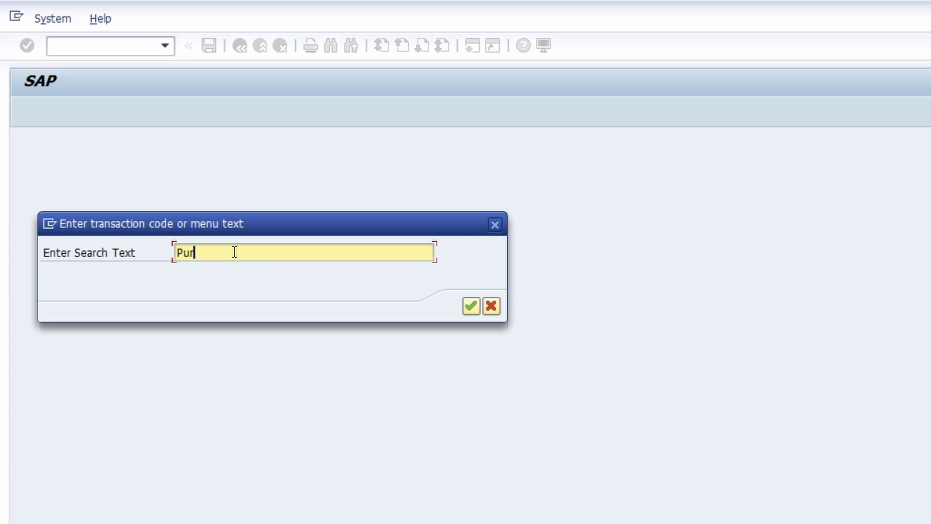
type("chase Order")
left_click(471, 306)
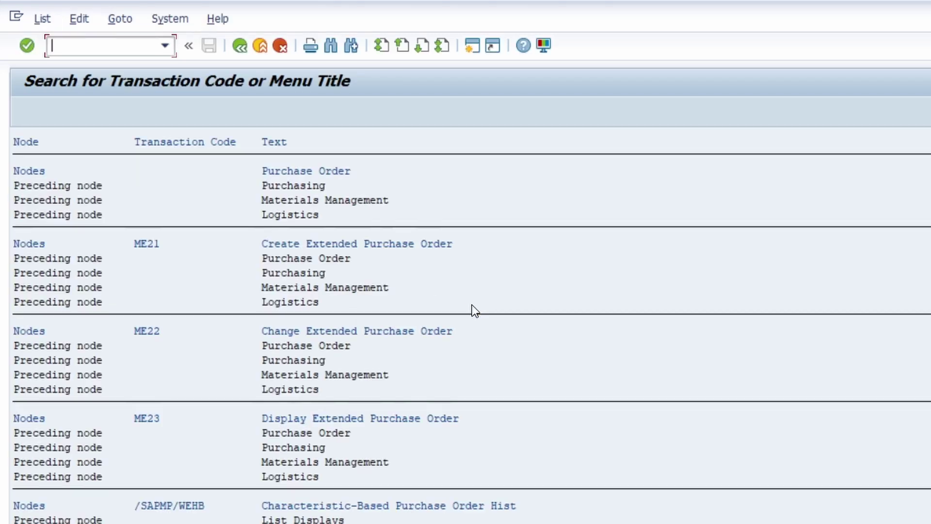
left_click(164, 143)
scroll(203, 417, "down", 1)
scroll(185, 416, "up", 1)
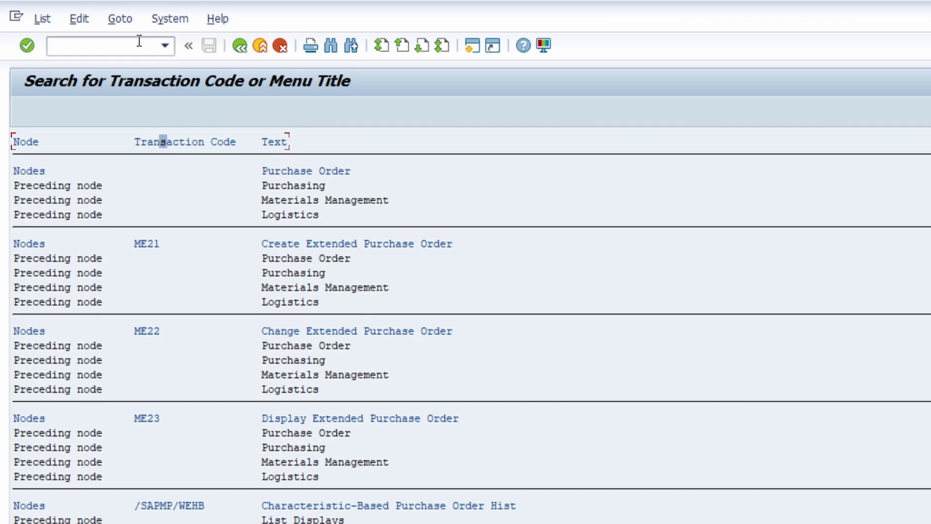
Step: Leave the menu search results and return to the SAP Easy Access start screen
left_click(138, 40)
type("/n")
key("Return")
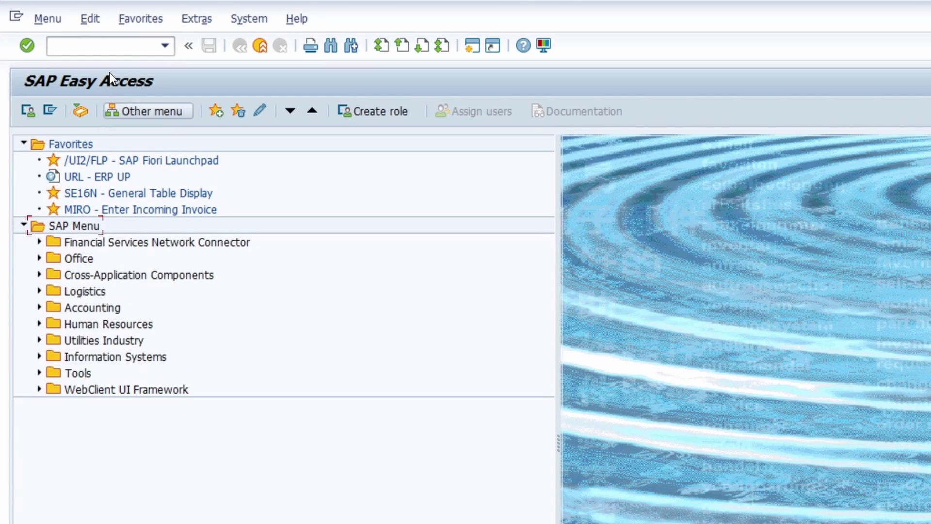
Step: Load area menu S000 and expand its Financial Services Network Connector folder
left_click(106, 45)
type("S000")
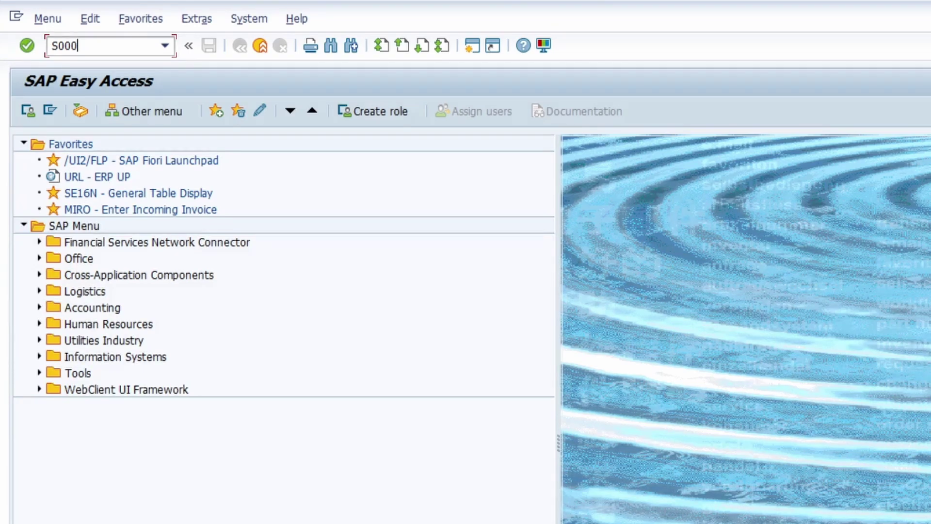
key("Return")
left_click(38, 241)
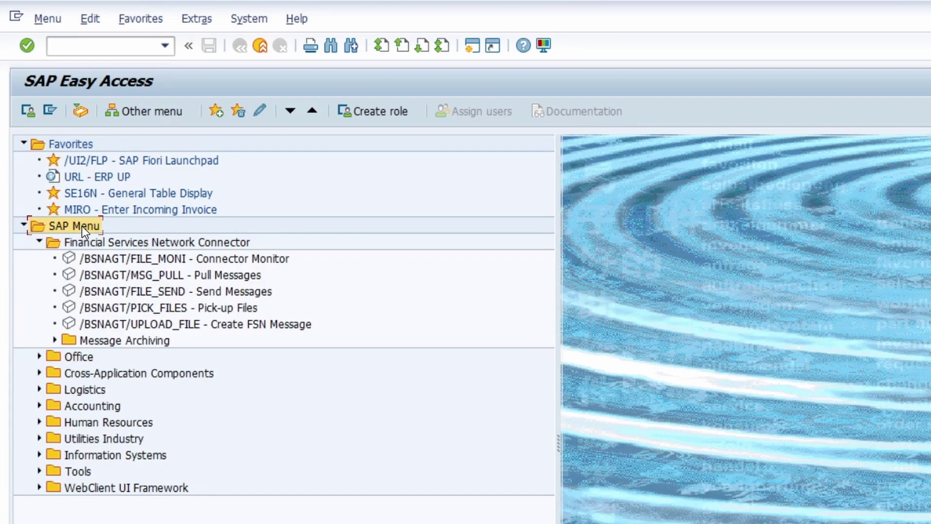
Step: Open the menu tree search and keep both technical names and texts included in the search
key("ctrl+f")
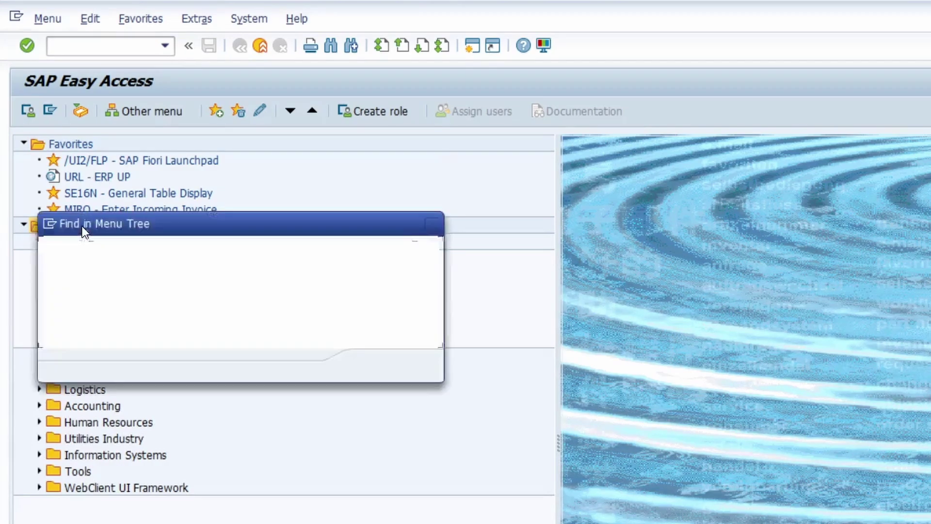
left_click_drag(167, 226, 328, 266)
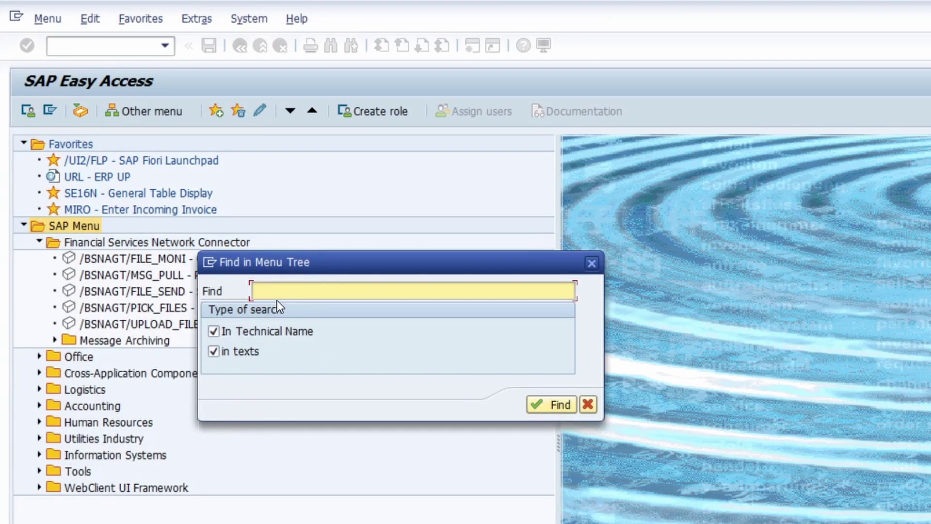
left_click(220, 333)
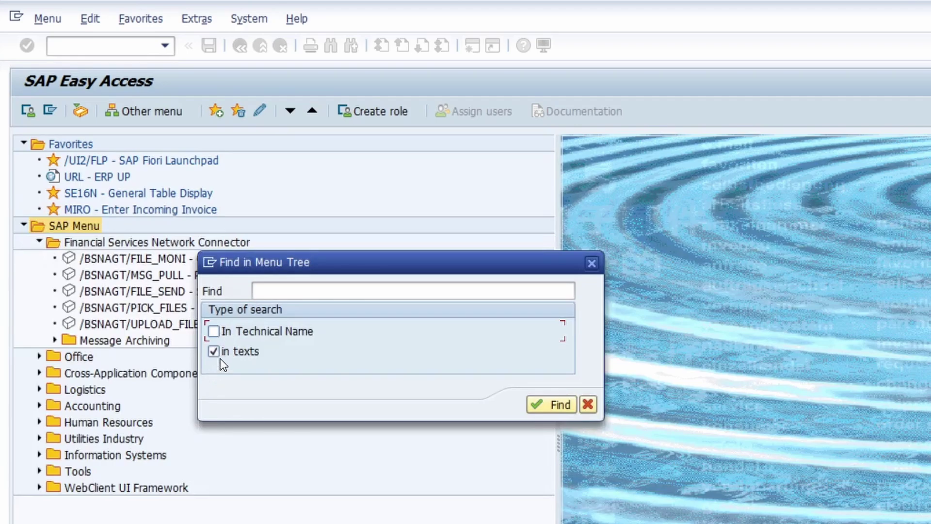
left_click(215, 333)
left_click(214, 354)
left_click(285, 292)
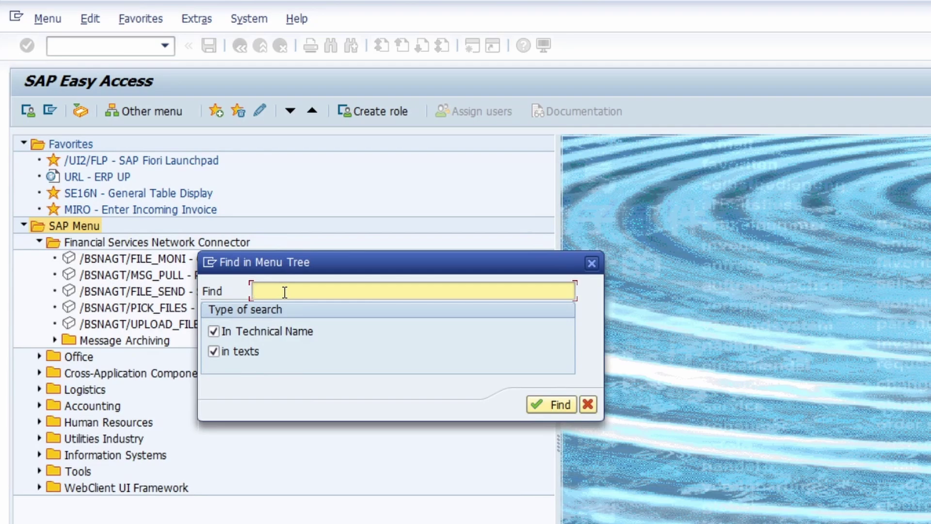
Step: Find Purchase Order in the menu tree and expand the Purchase Order folder under Purchasing
type("P")
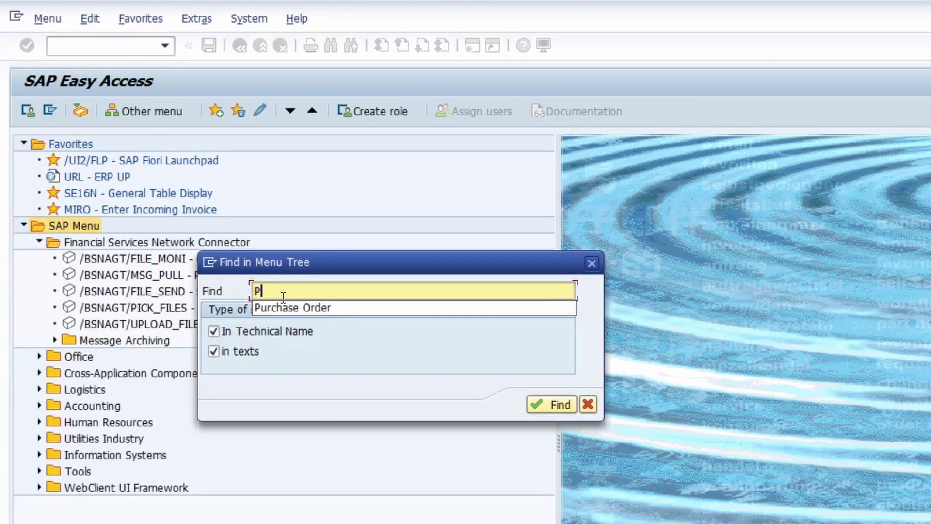
left_click(284, 301)
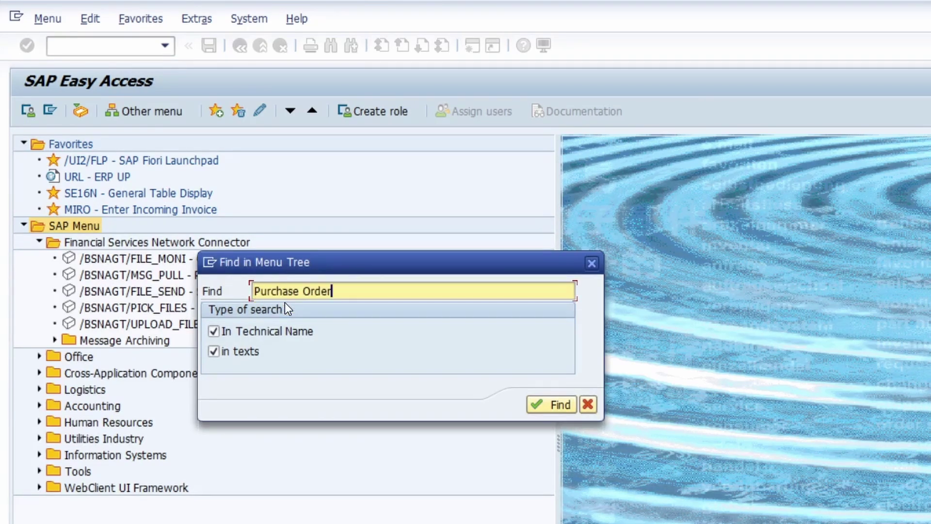
left_click(551, 405)
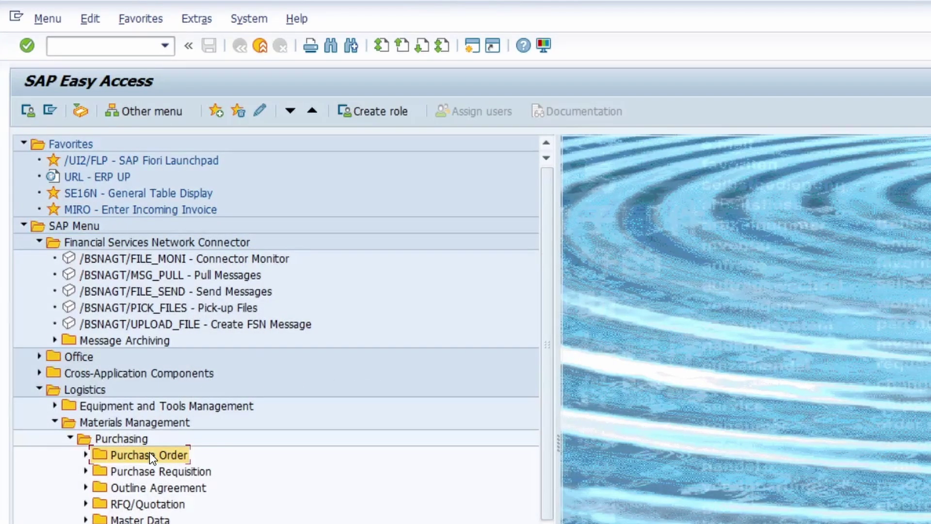
left_click(85, 456)
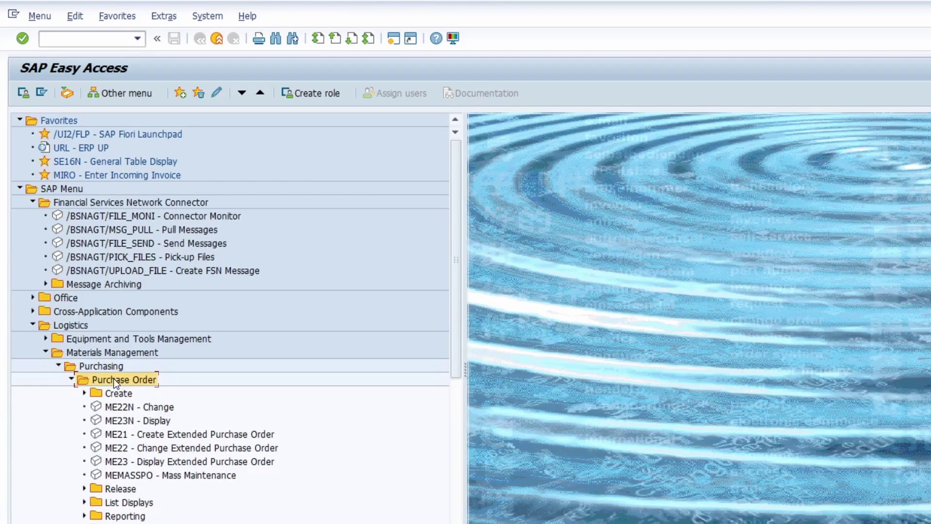
Step: Open transaction SE43N and display area menu S000
left_click(99, 42)
type("/nse43n")
key("Return")
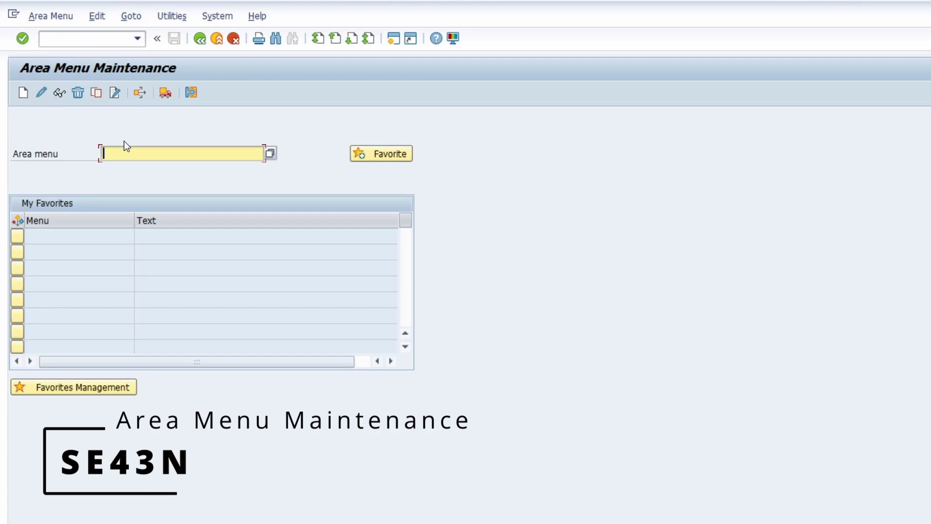
type("s000")
key("Return")
left_click(57, 94)
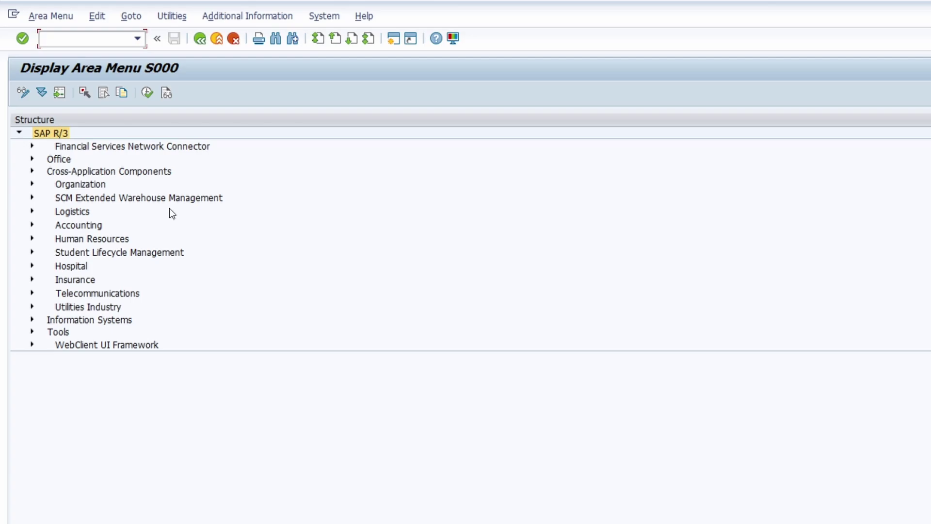
Step: Search the area menu structure for Purchase Order and jump to the Purchase Order History hit under Annexing for Materials Management
key("ctrl+f")
type("Pur")
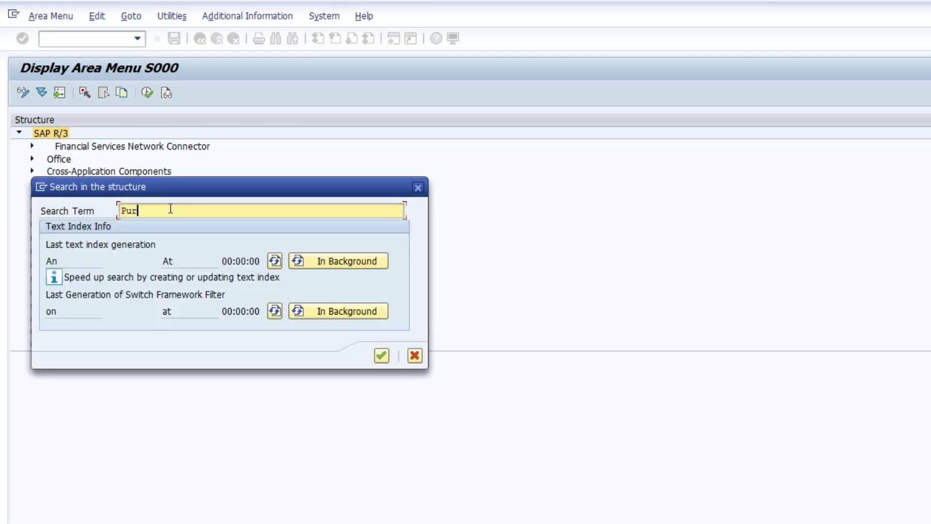
type("chase Order")
key("Return")
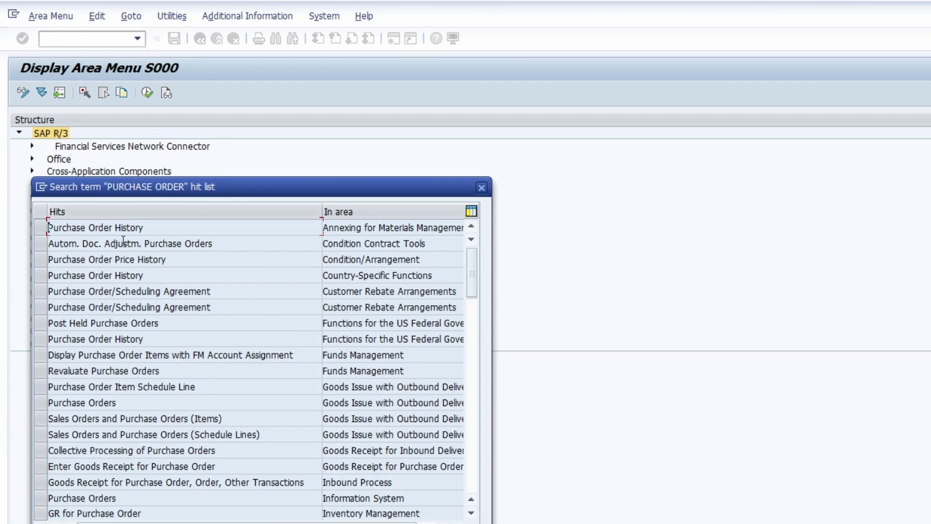
double_click(79, 227)
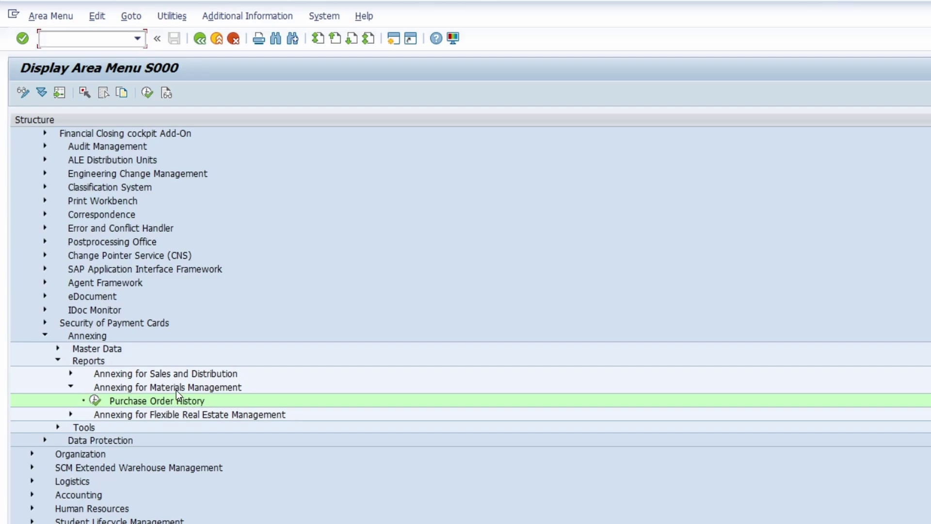
Step: Turn on the transaction code display and select the technical key of the Purchase Order History entry
left_click(246, 16)
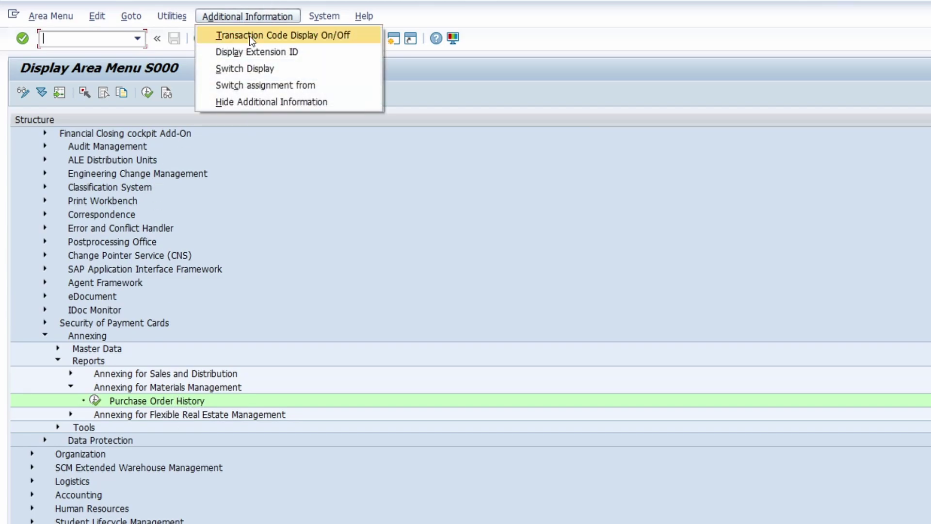
left_click(290, 33)
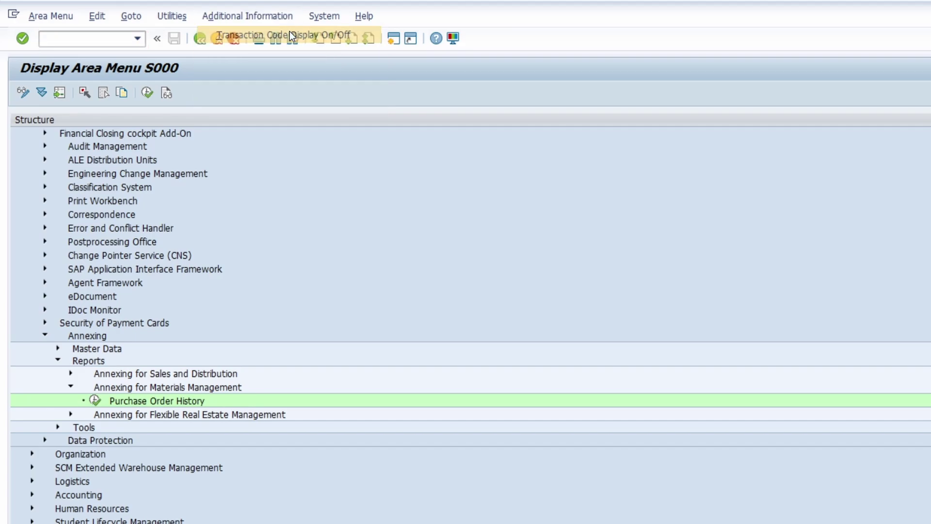
left_click(426, 458)
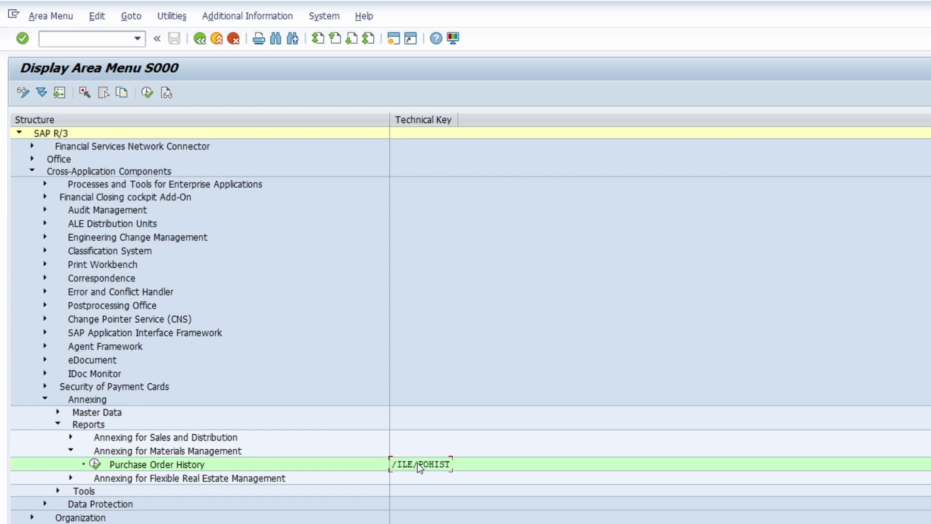
Step: End the area menu display with /n and return to the SAP Easy Access screen
left_click(91, 38)
type("/n")
key("Return")
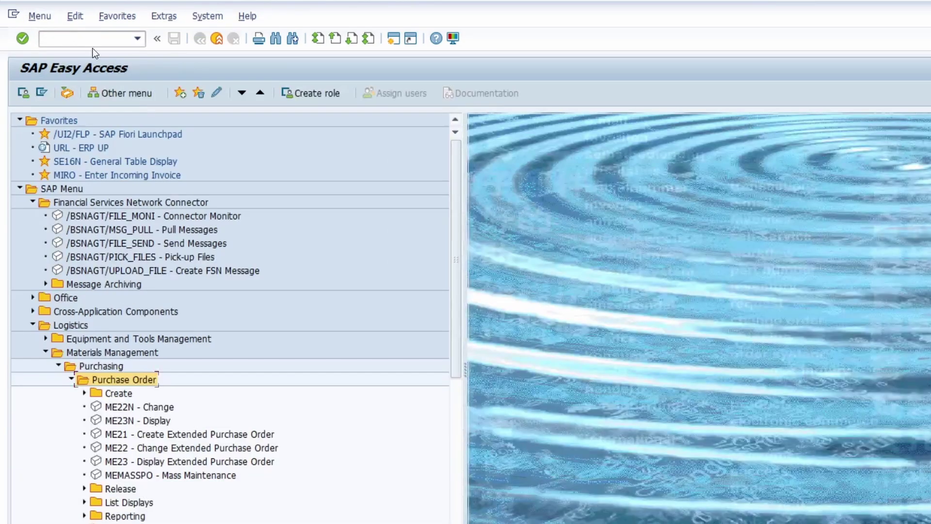
Step: Insert transaction ME23N into the Favorites folder by manual entry of its transaction code
left_click(57, 121)
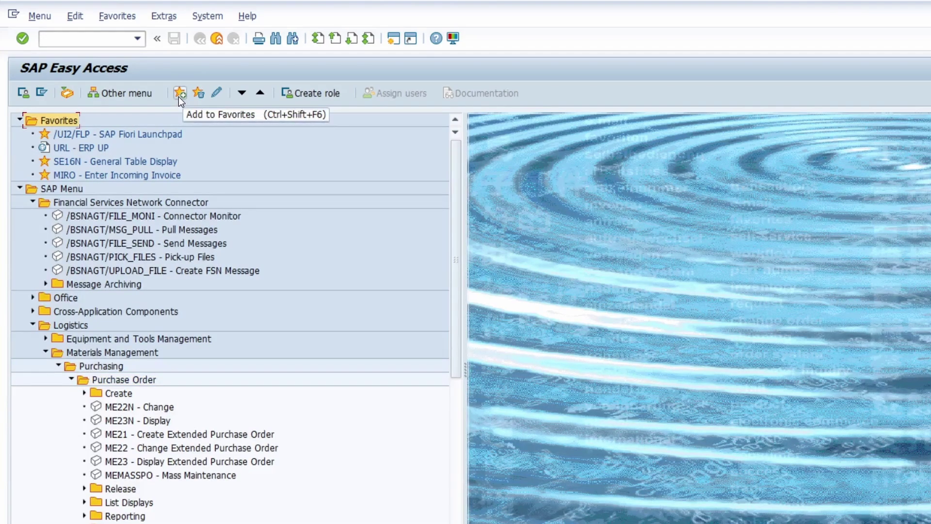
right_click(61, 122)
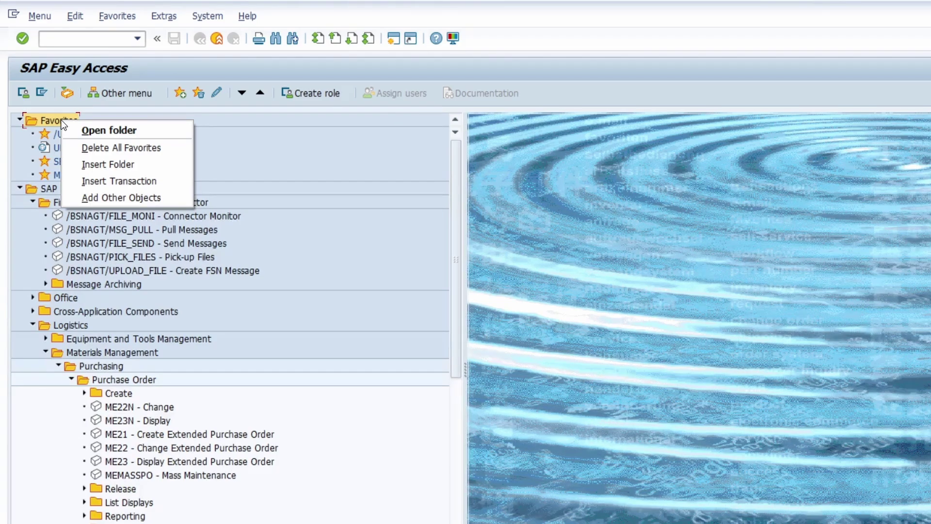
left_click(110, 181)
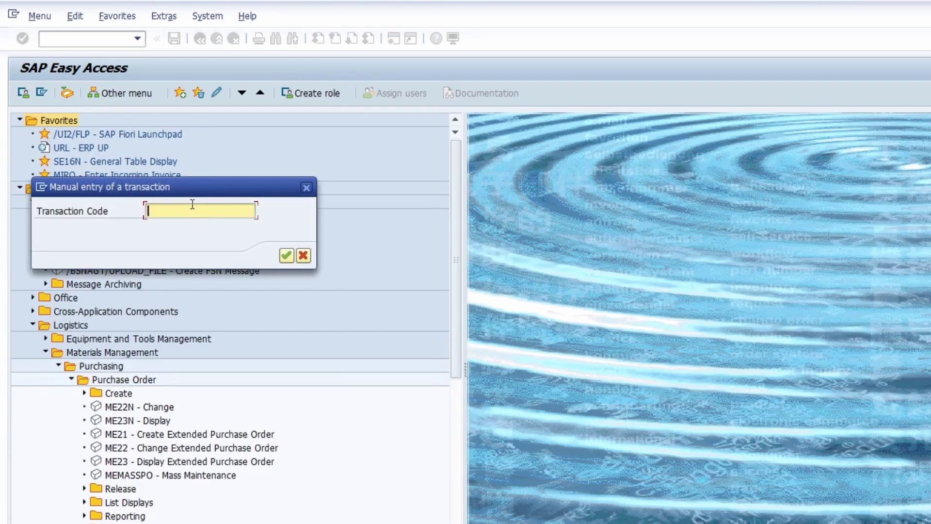
type("ME23N")
left_click(287, 256)
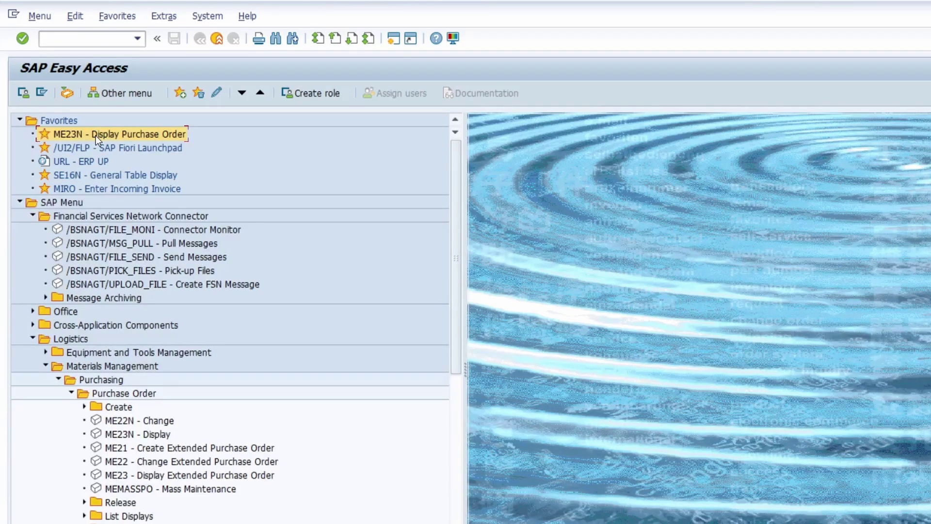
Step: Collapse the SAP Menu folder and open transaction SE16 with /nse16
left_click(85, 42)
left_click(20, 202)
type("/nse16")
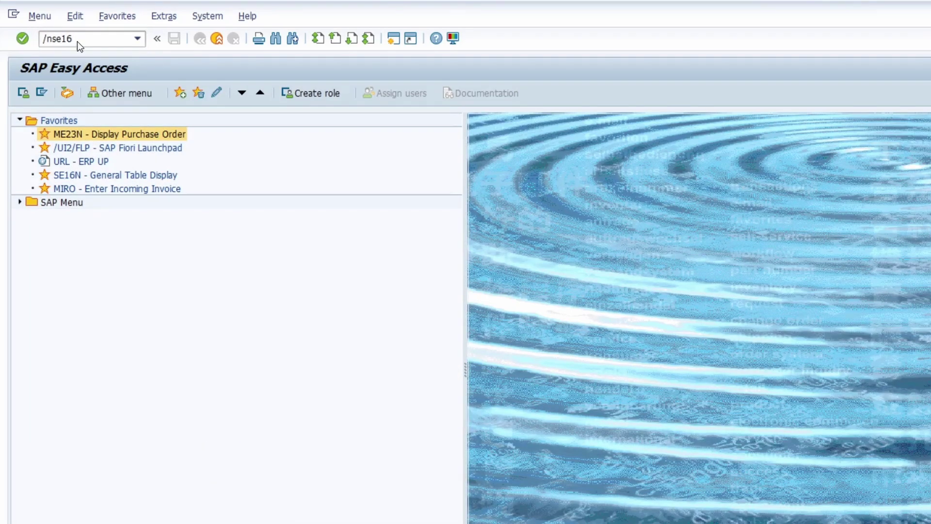
key("Return")
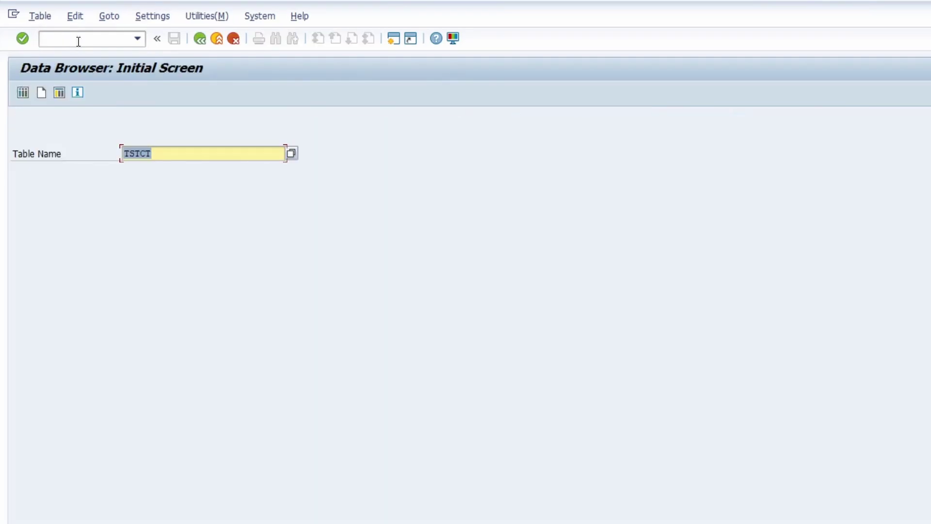
Step: Add the open Data Browser transaction to the favorites by running the command %_GCADDF
left_click(78, 42)
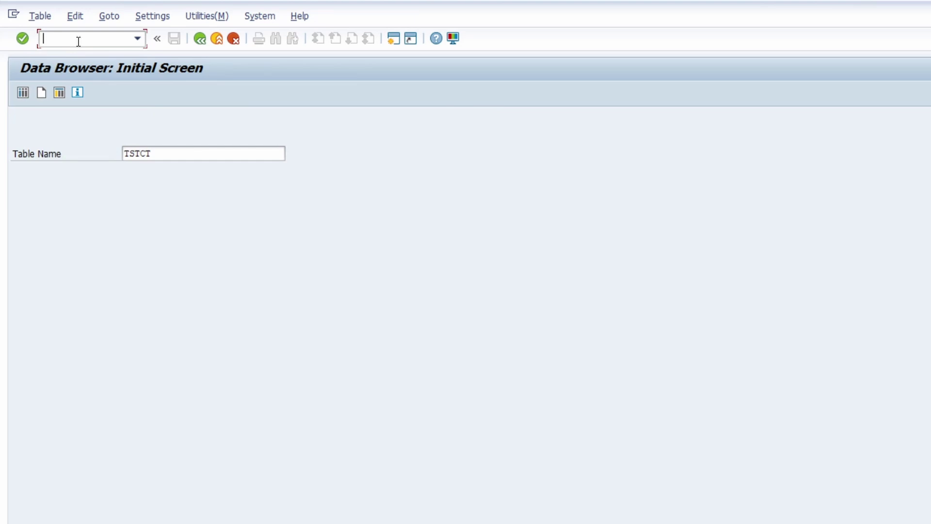
type("%")
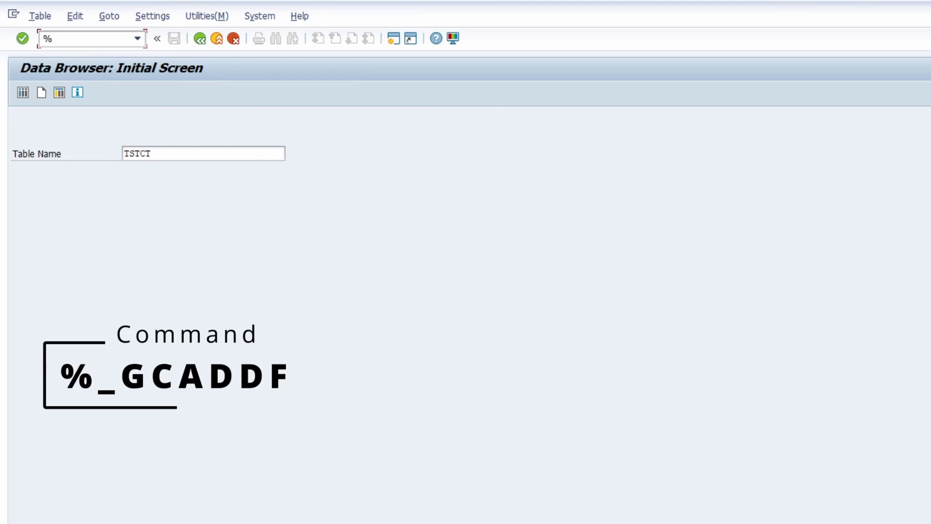
type("_GCADDF")
key("Return")
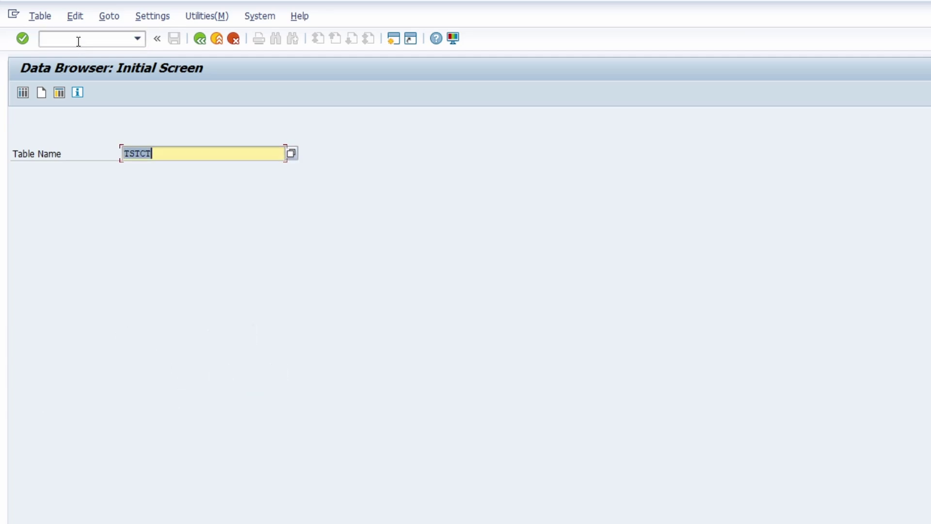
Step: Go back to the SAP Easy Access screen and select the SE16 - Data Browser favorite
left_click(78, 42)
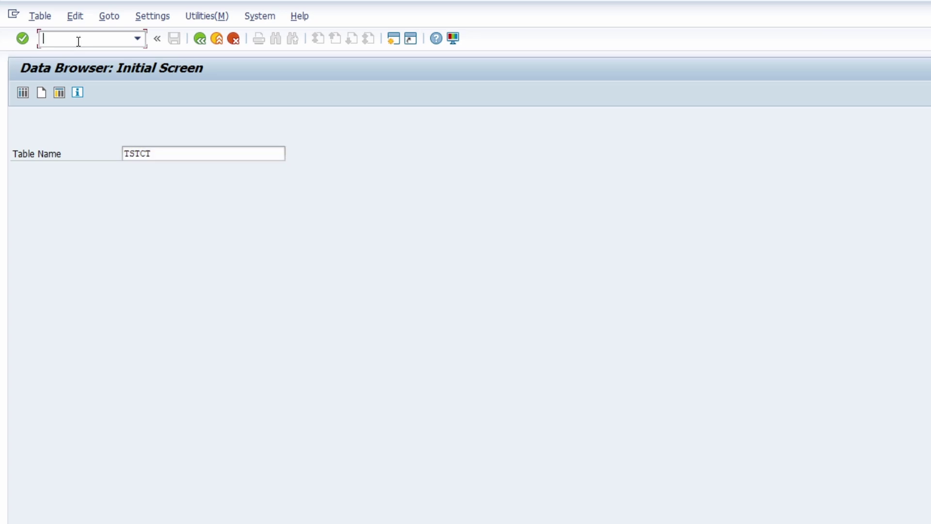
key("F3")
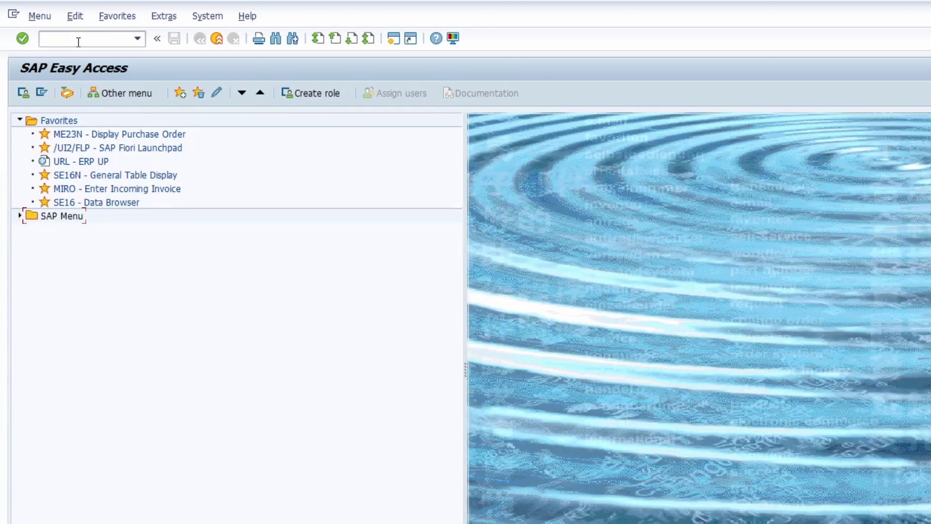
left_click(87, 203)
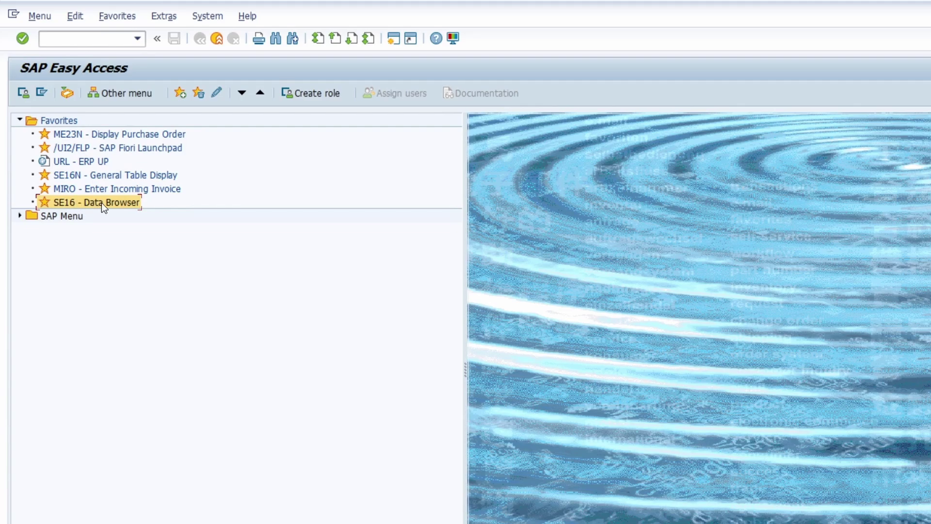